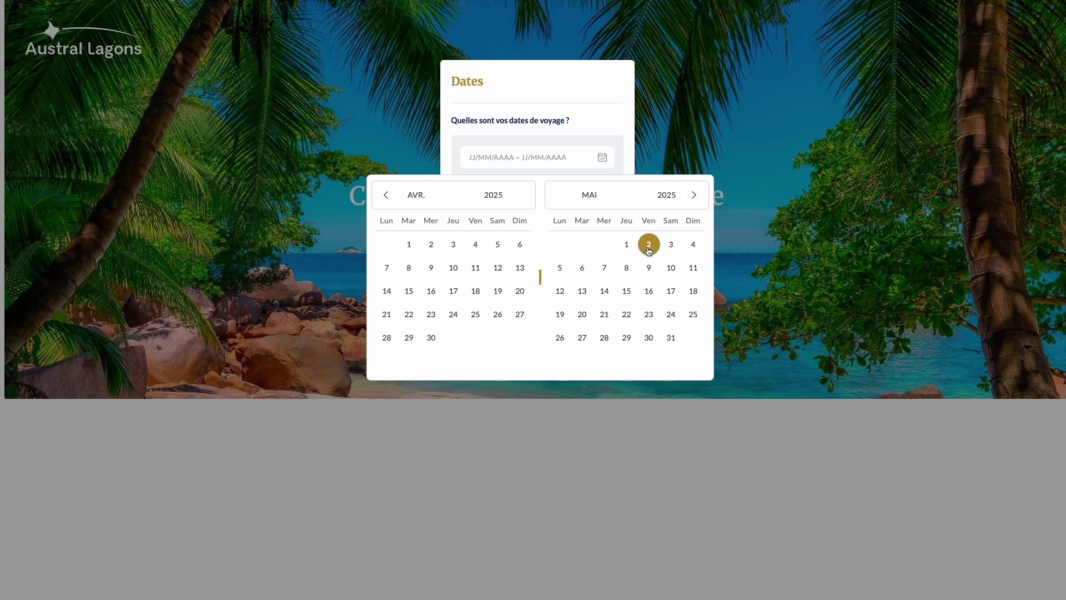
- Set the travel dates to 02/05/2025 through 12/05/2025 and confirm two adults with no children
click(560, 293)
click(566, 253)
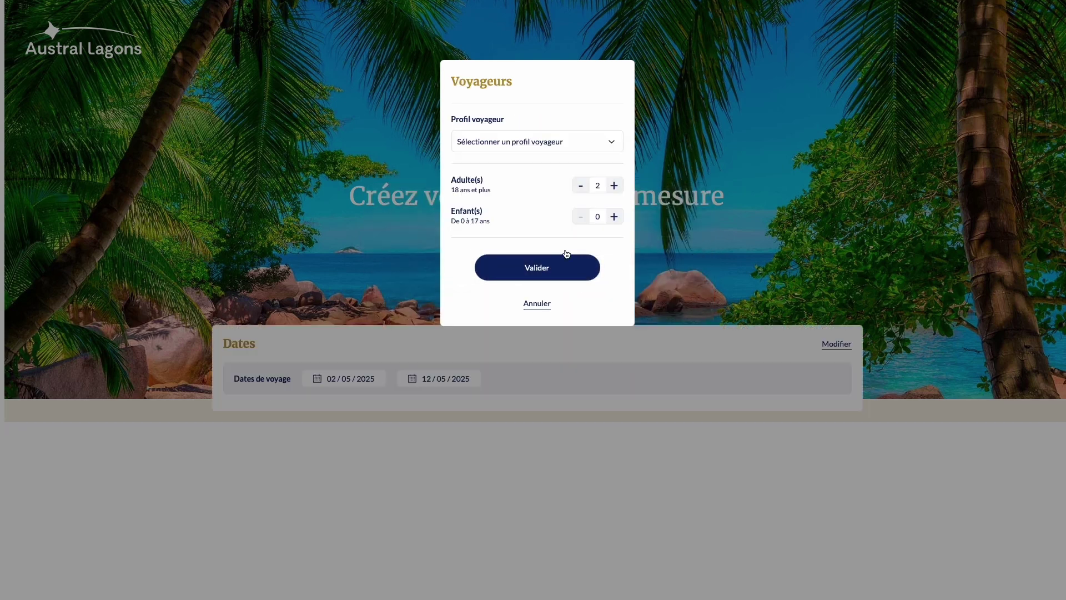
click(568, 268)
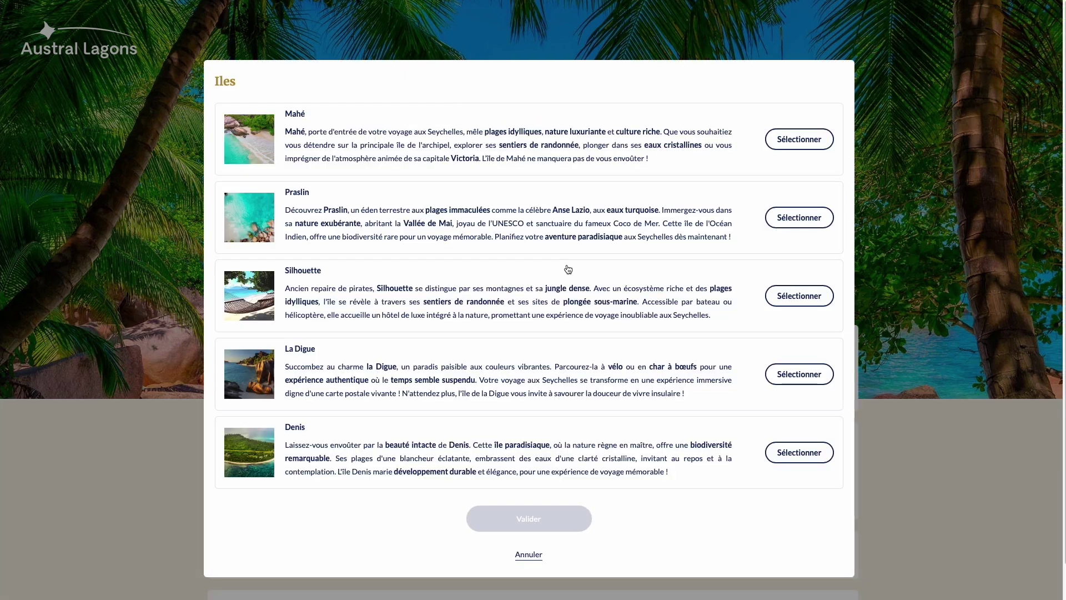
- Choose Mahé as the first island, find the Constance Ephelia hotel by searching "ep", and set its stay to 4 nights
click(785, 146)
click(570, 511)
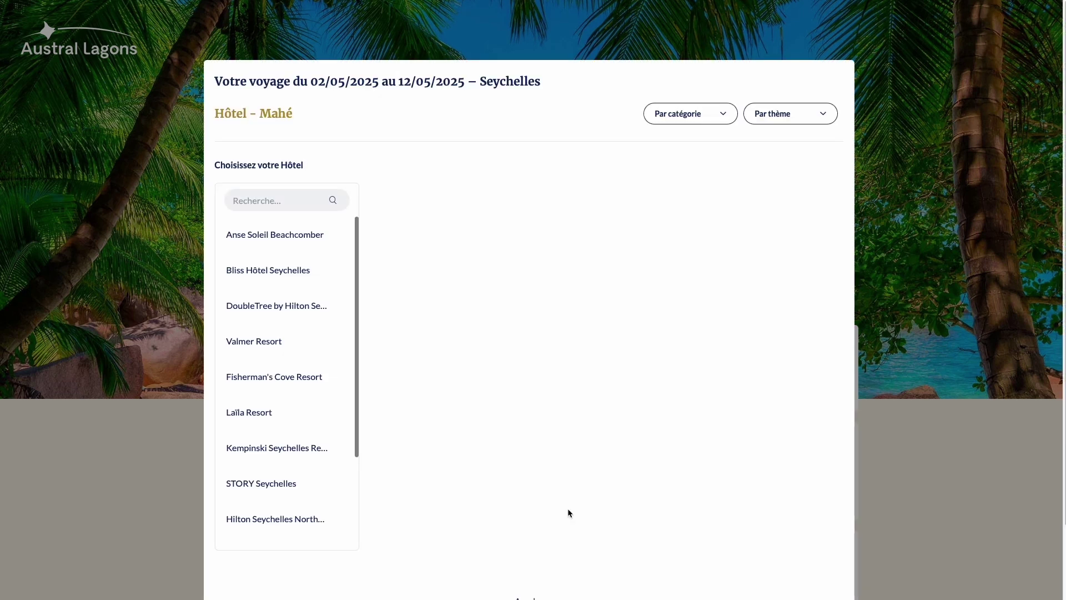
drag(362, 310, 364, 405)
click(310, 200)
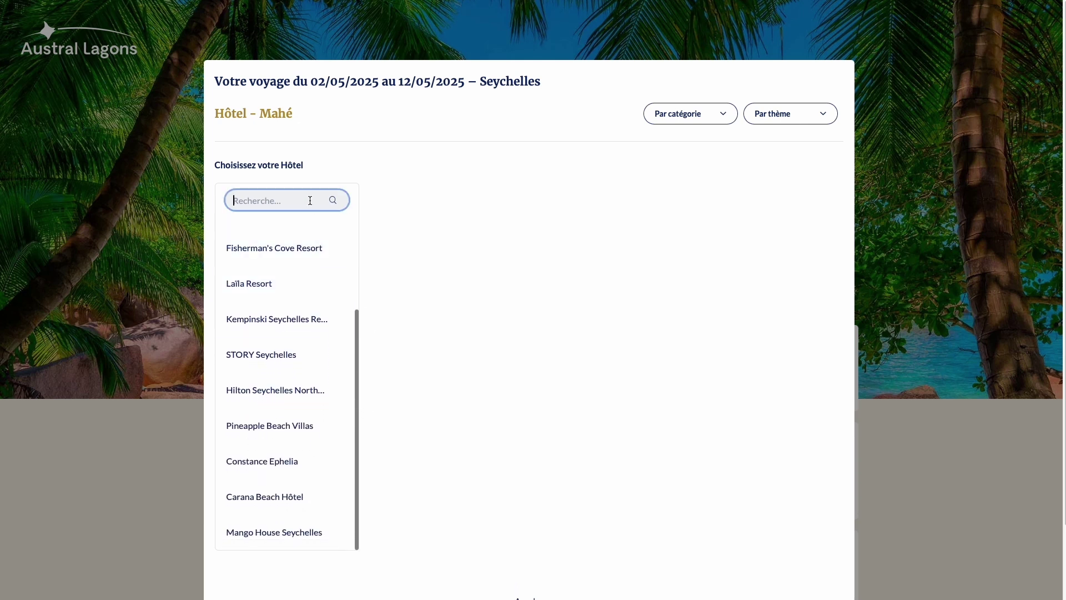
text(ep)
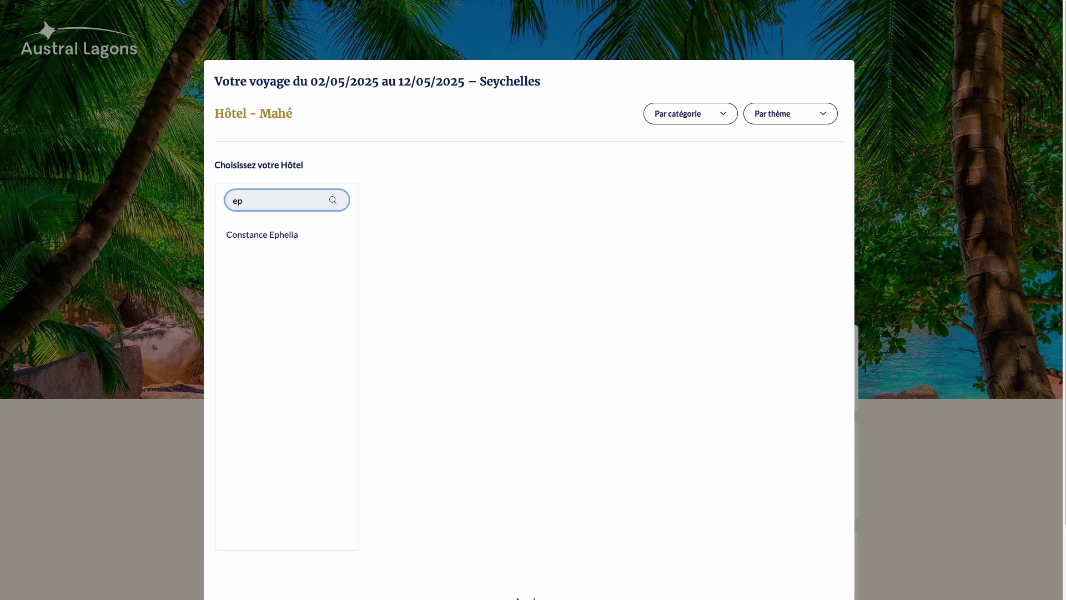
click(303, 238)
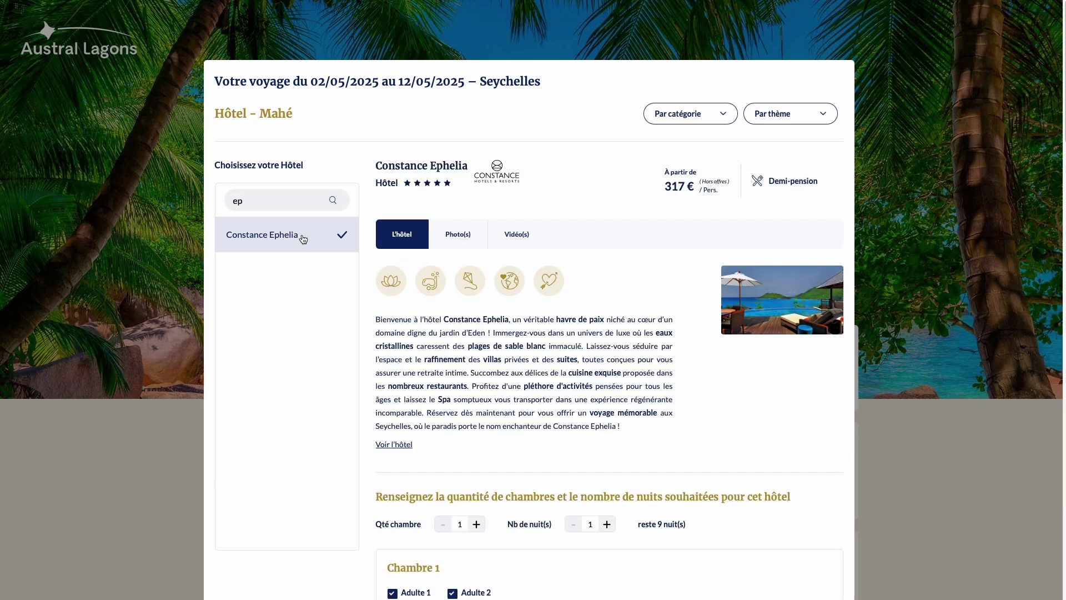
click(607, 524)
- Review Constance Ephelia's room categories and examine the hotel's full page, including its suites and villas, before returning to the booking form
scroll(607, 524, down, 15)
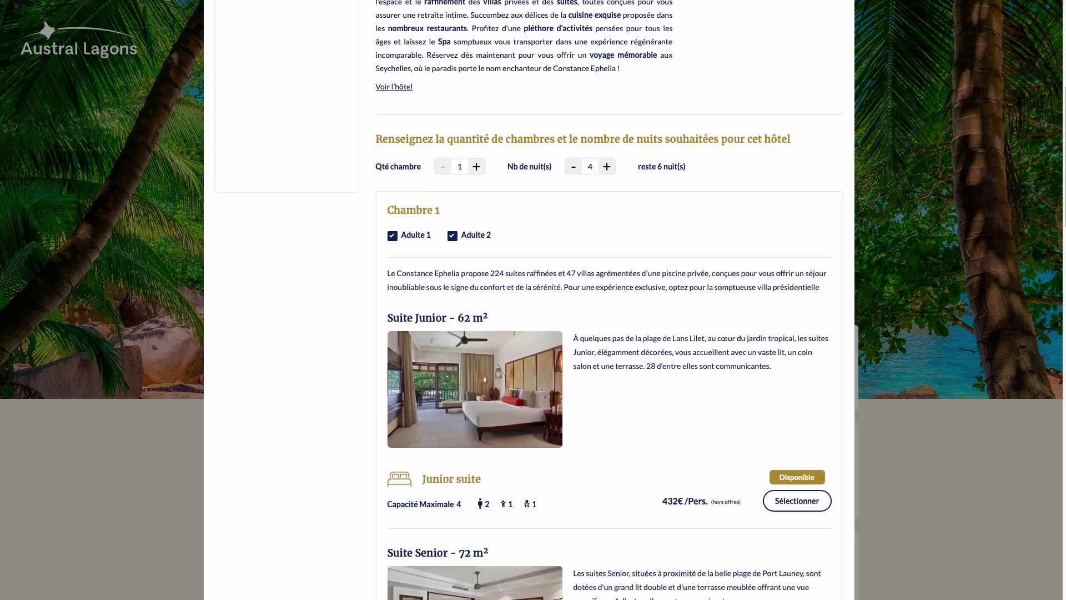
scroll(609, 300, down, 15)
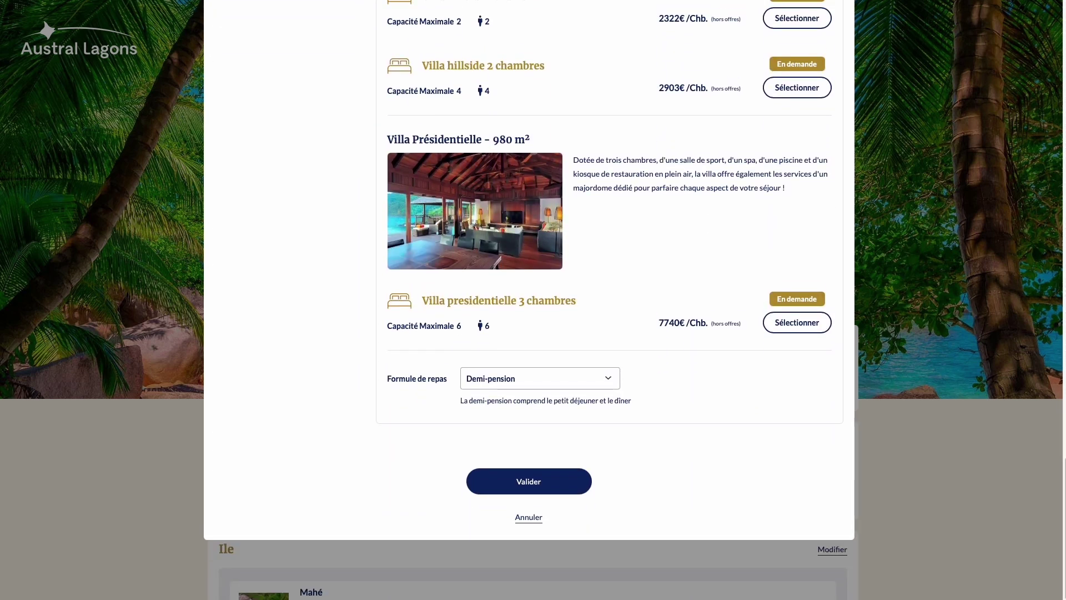
scroll(529, 300, up, 15)
scroll(529, 300, up, 15)
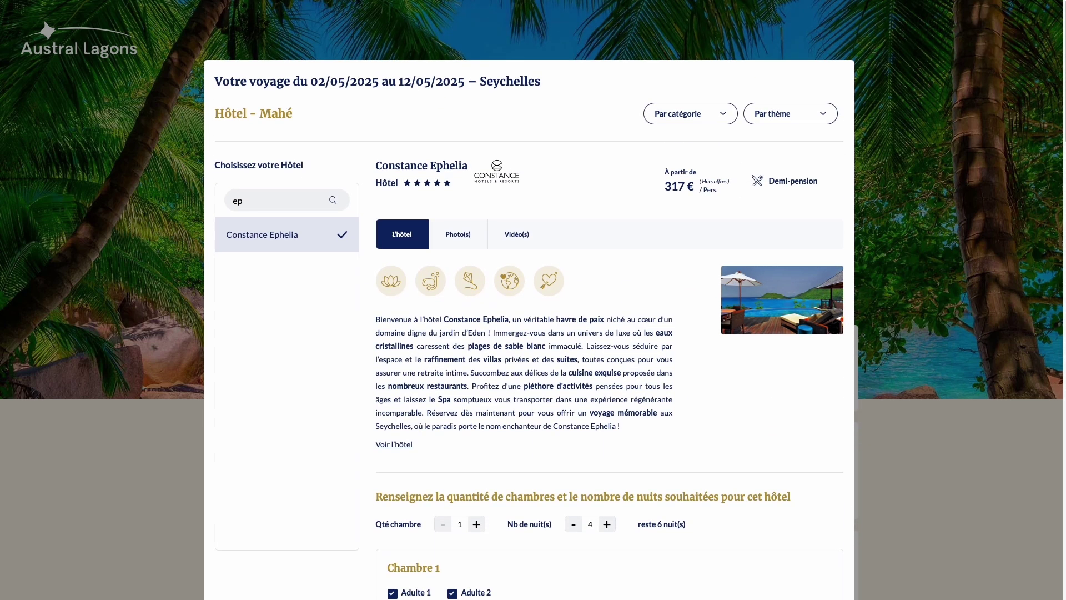
click(403, 446)
scroll(402, 447, down, 15)
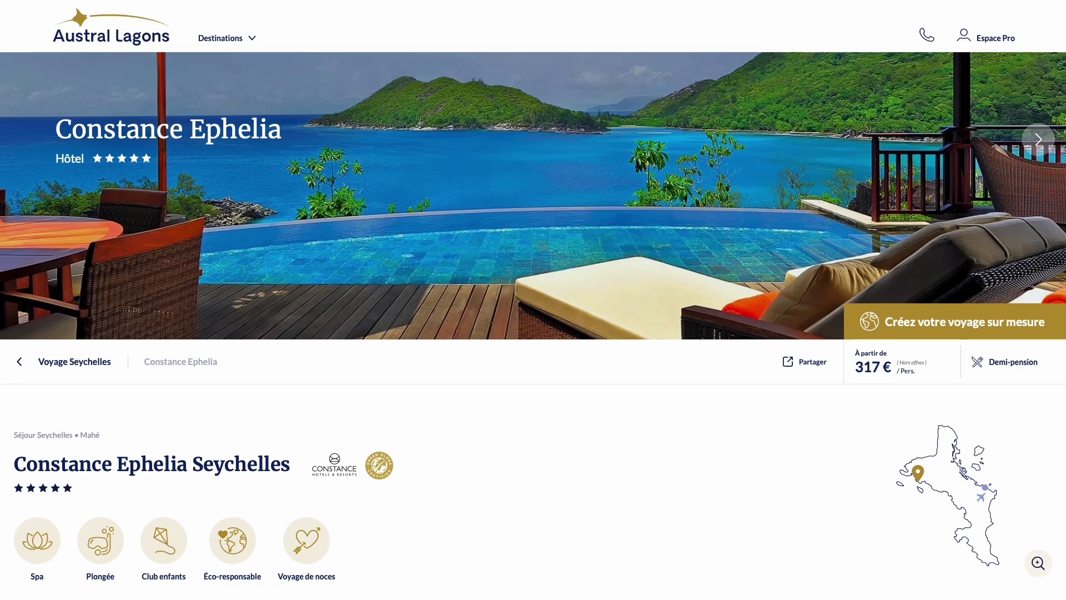
scroll(533, 300, down, 20)
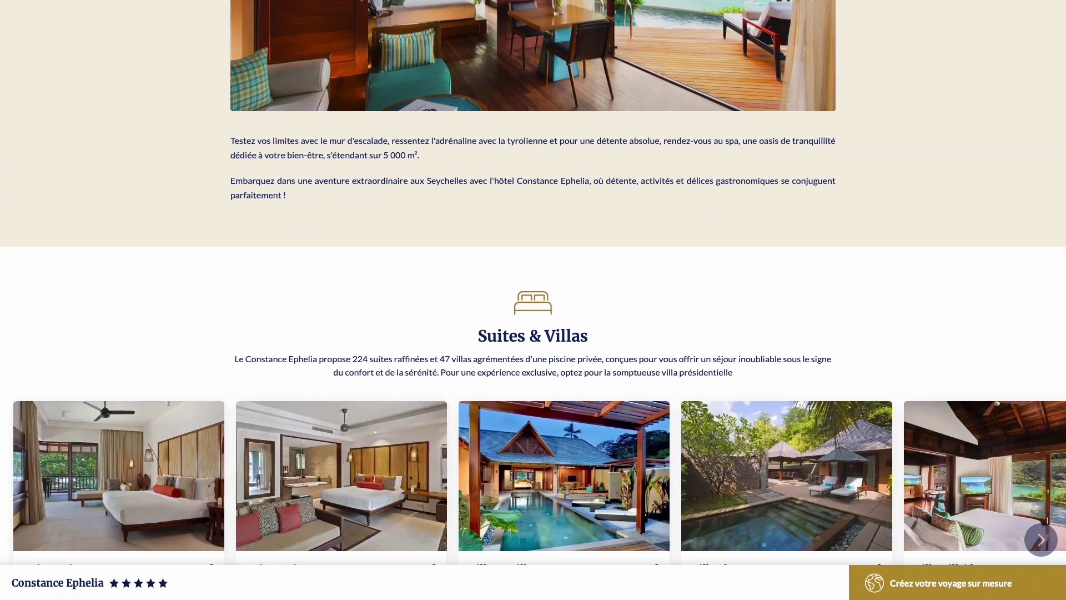
scroll(533, 300, down, 10)
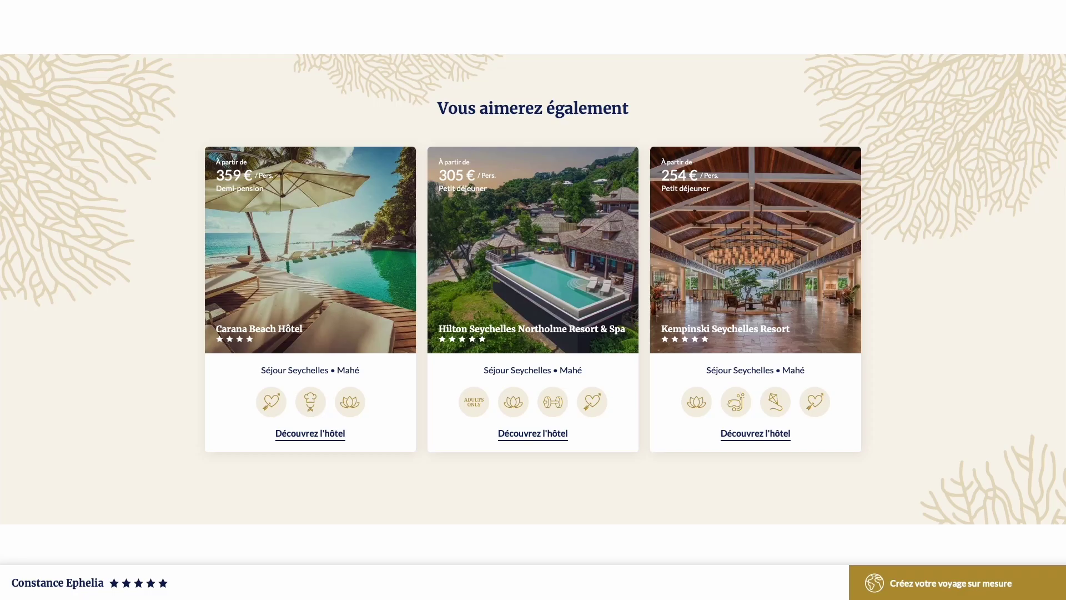
key(ctrl+w)
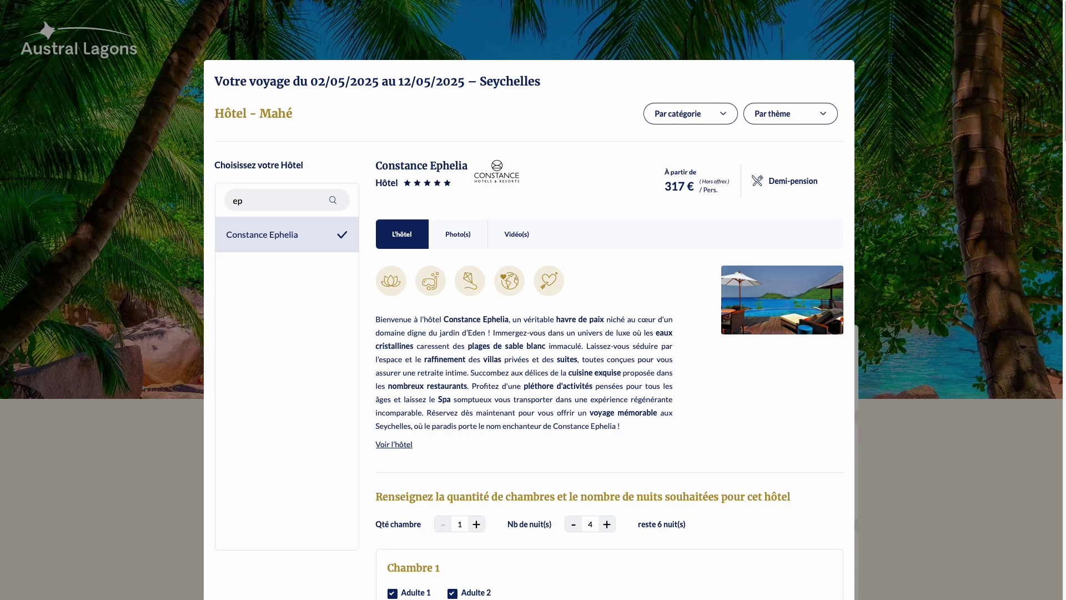
- Select the Junior suite at Constance Ephelia with the full-board meal plan (pension complète) and validate the hotel
scroll(529, 328, down, 9)
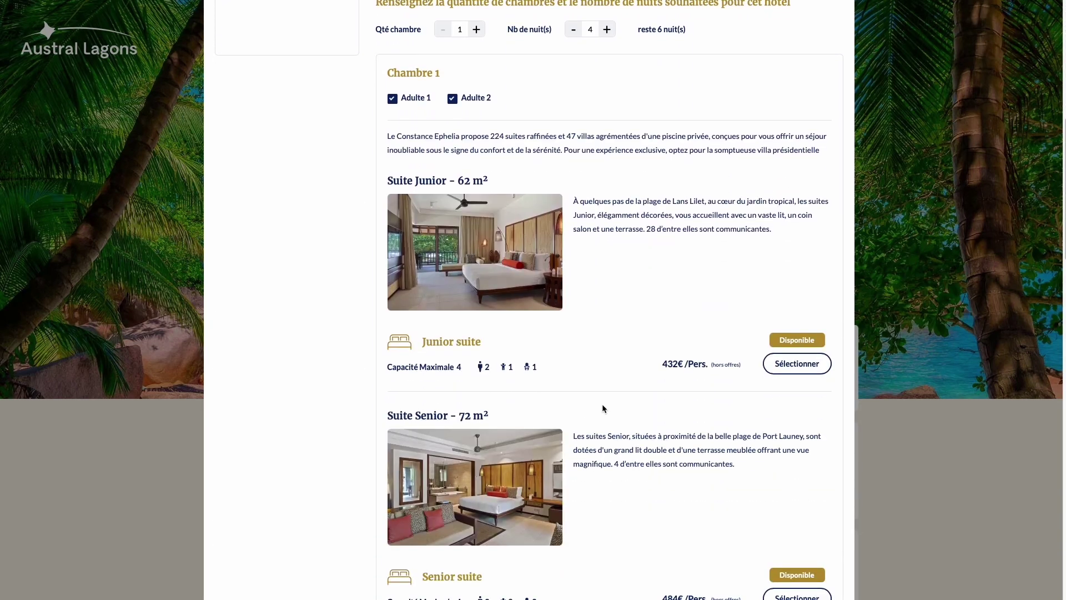
click(804, 365)
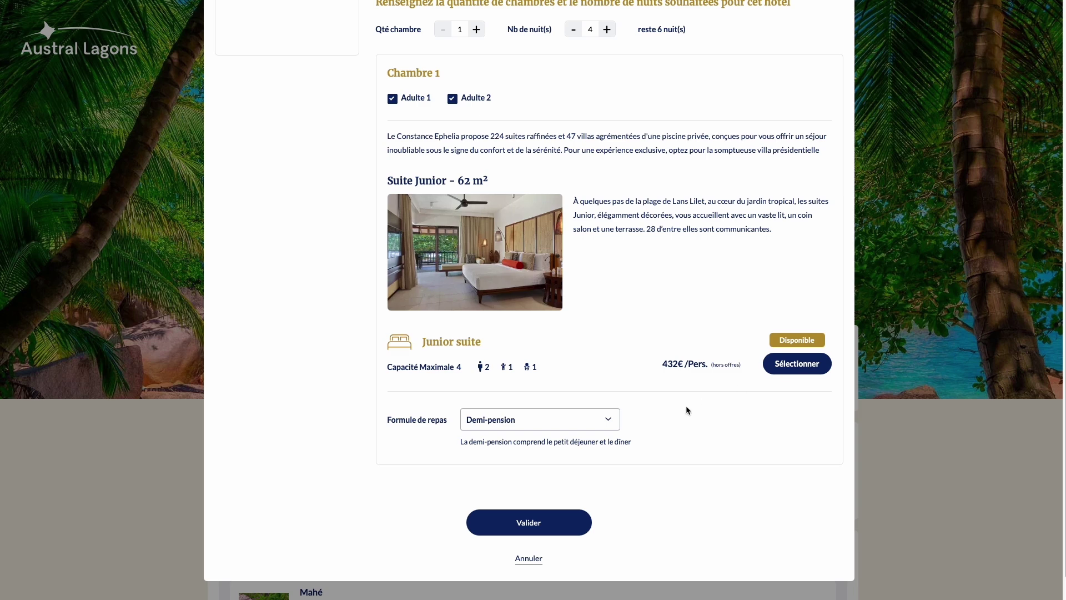
click(609, 429)
click(603, 427)
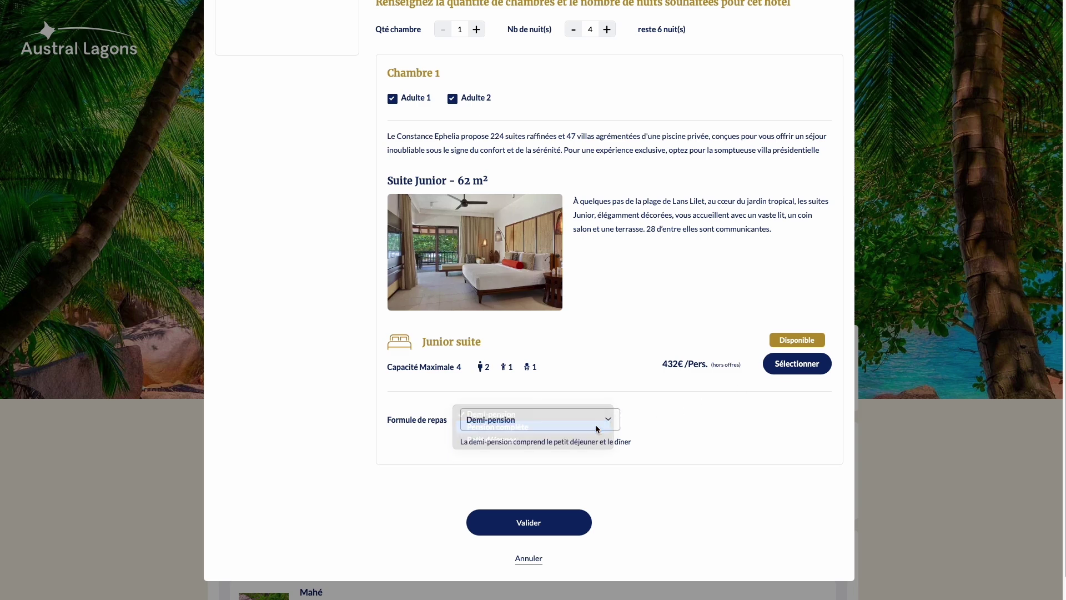
click(569, 521)
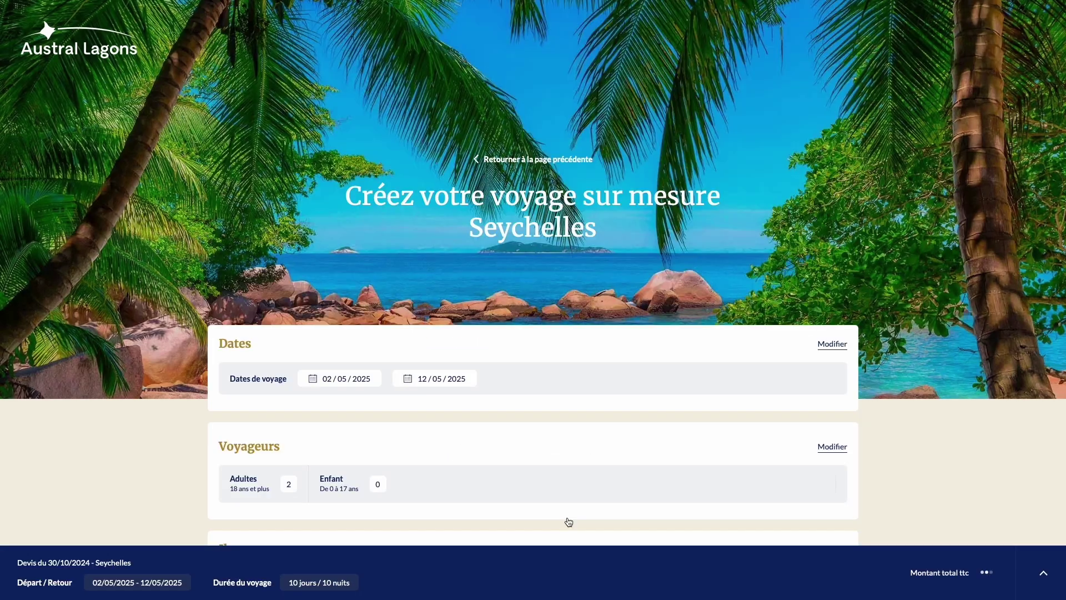
- Add La Digue as the second island of the trip
scroll(568, 522, down, 10)
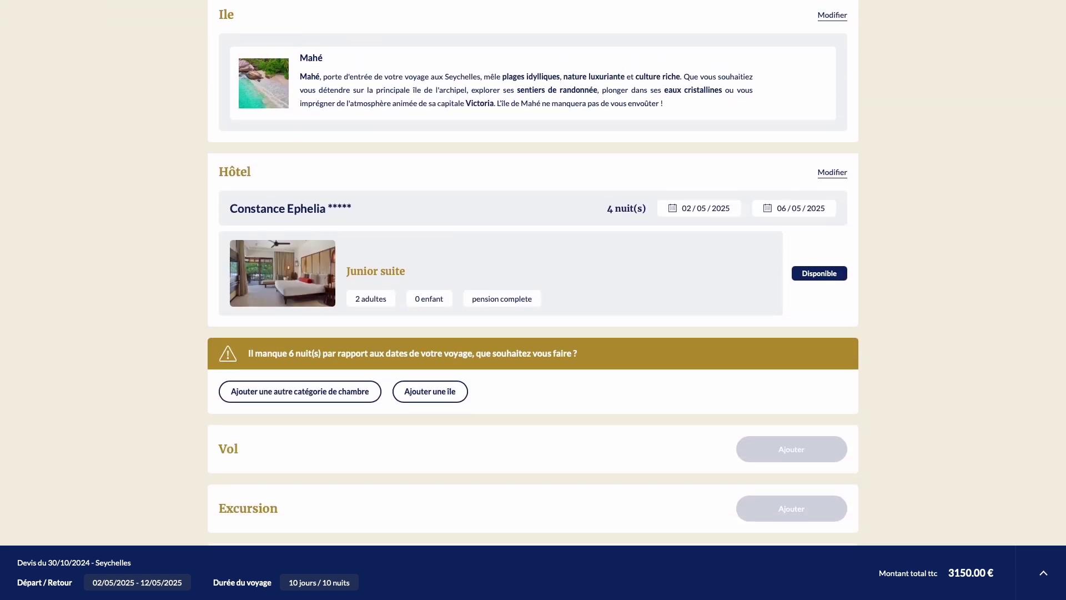
click(454, 398)
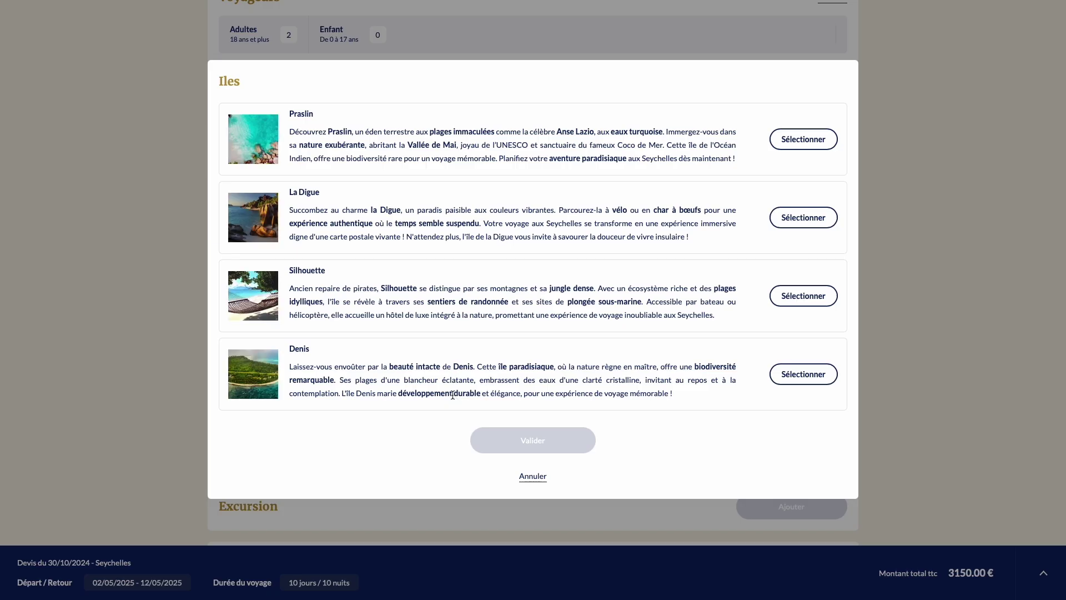
click(799, 224)
click(577, 439)
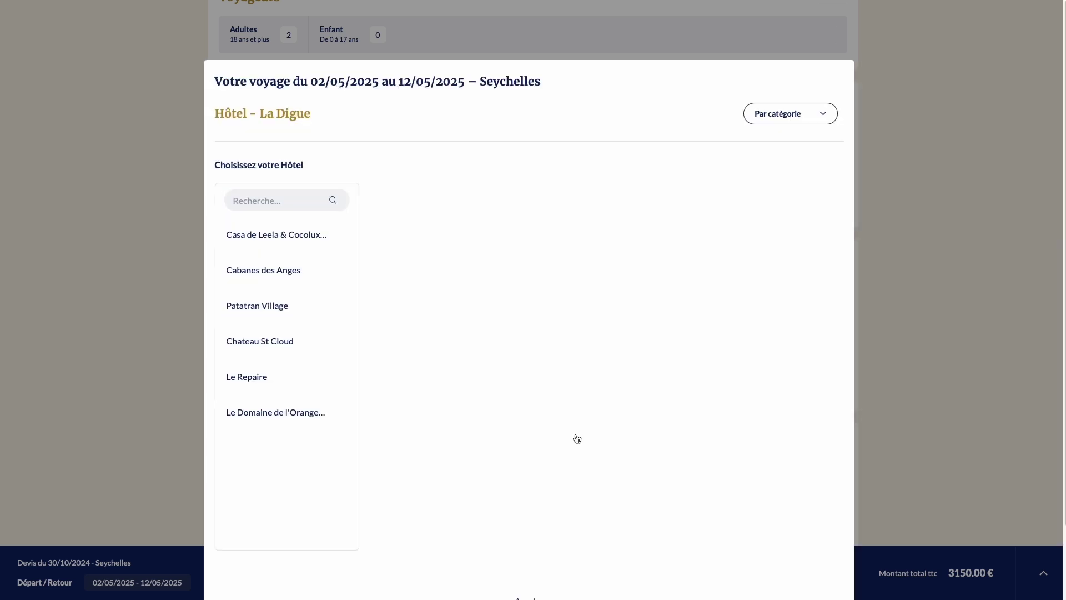
- Add Le Domaine de l'Orangeraie for 2 nights in the Villa charme with Demi-pension
click(317, 416)
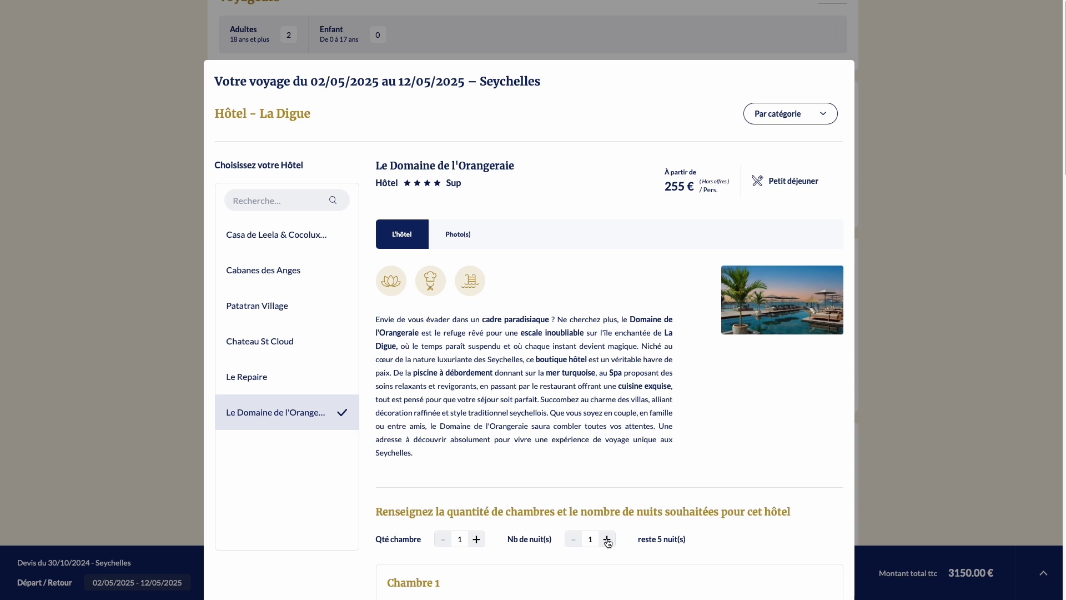
scroll(608, 543, down, 10)
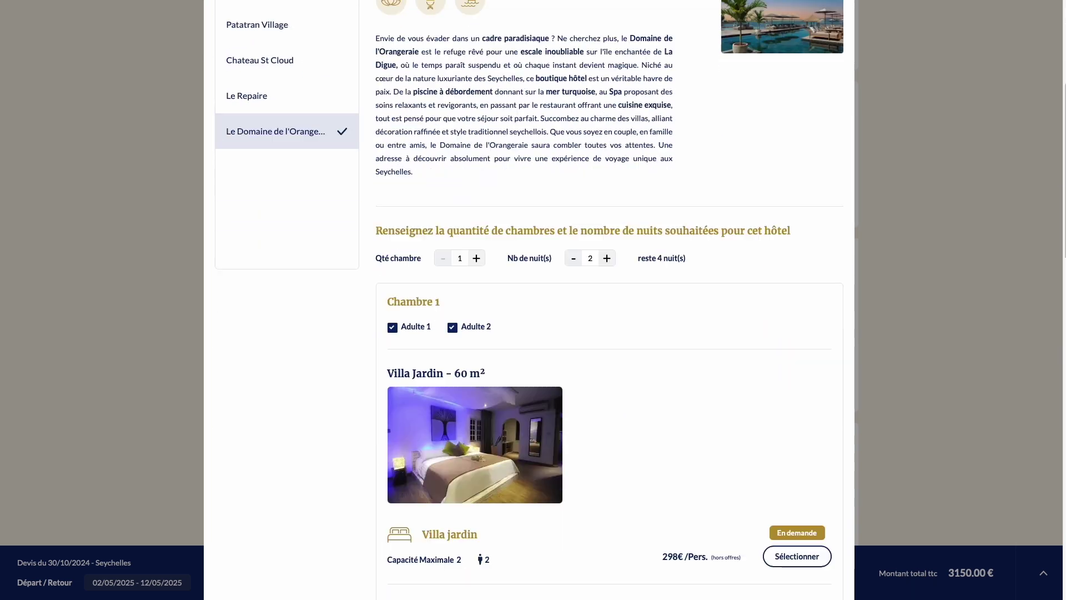
click(810, 559)
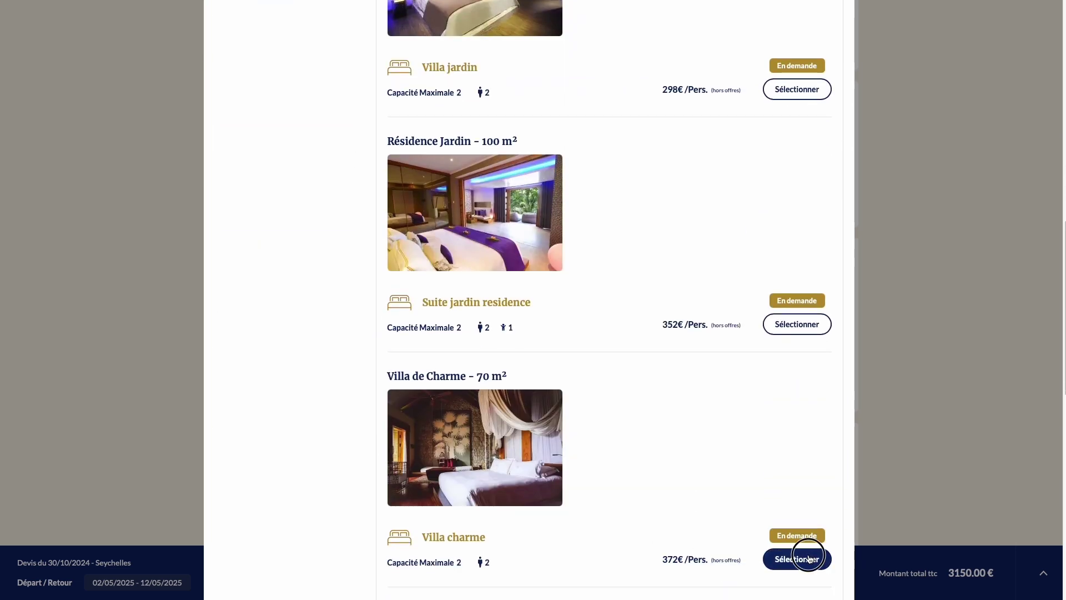
click(602, 390)
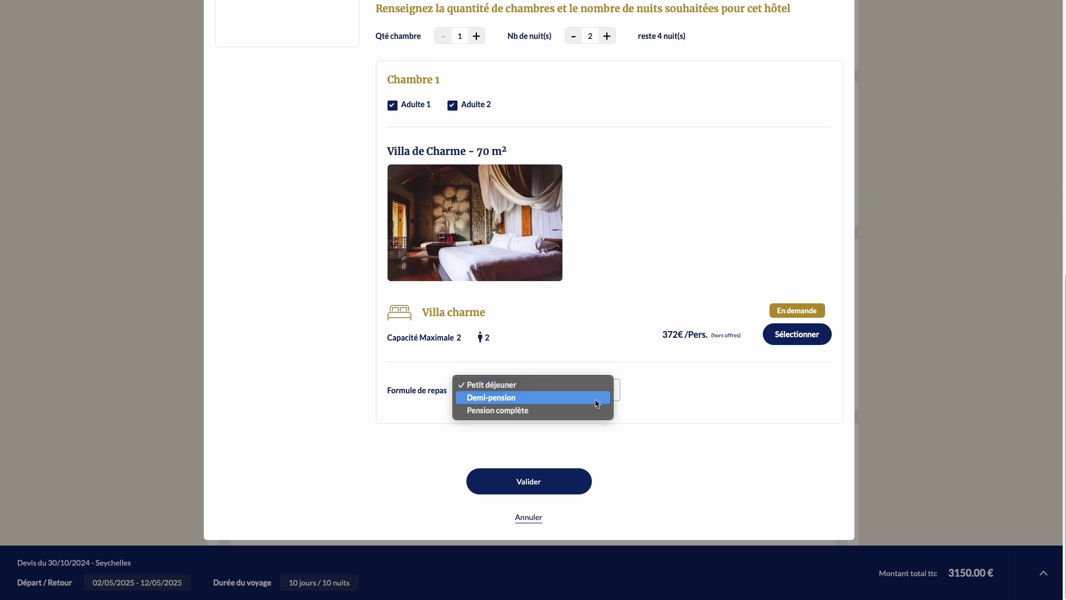
click(600, 395)
click(565, 494)
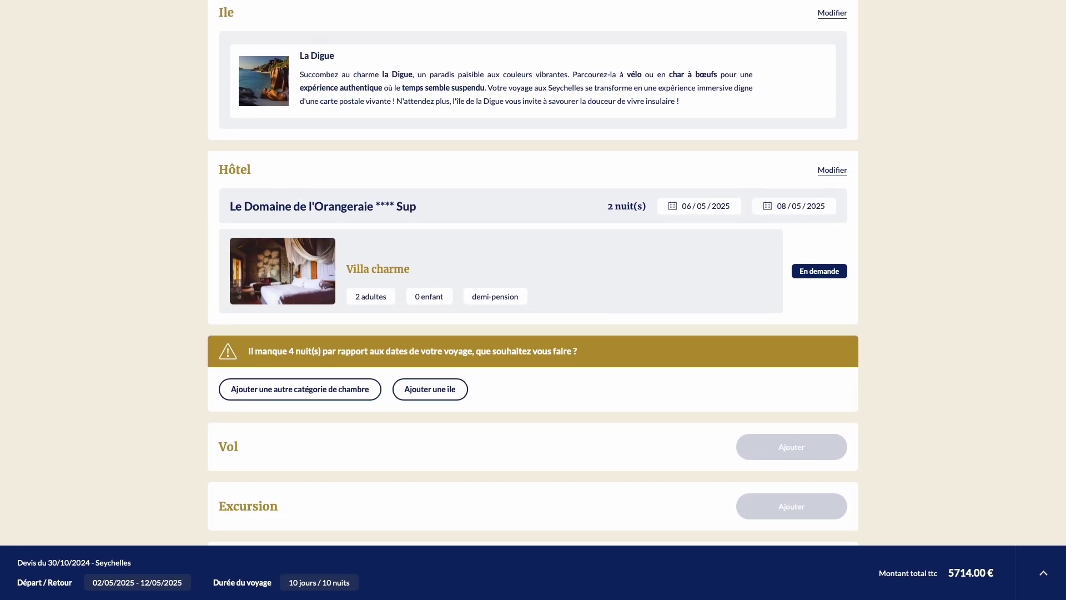
- Add Praslin as the third island of the trip
click(458, 389)
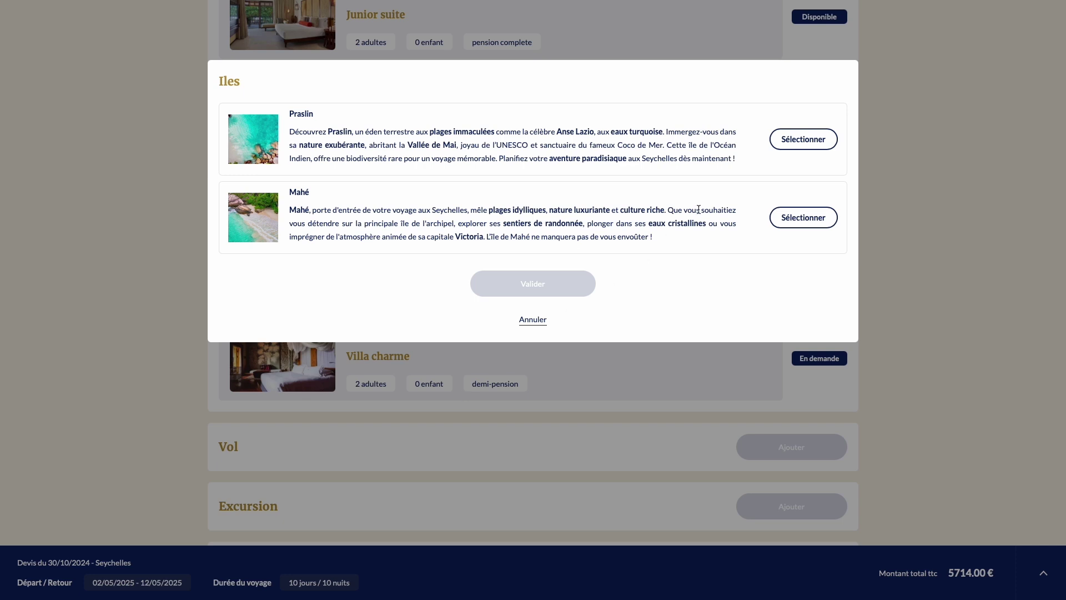
click(808, 141)
click(569, 287)
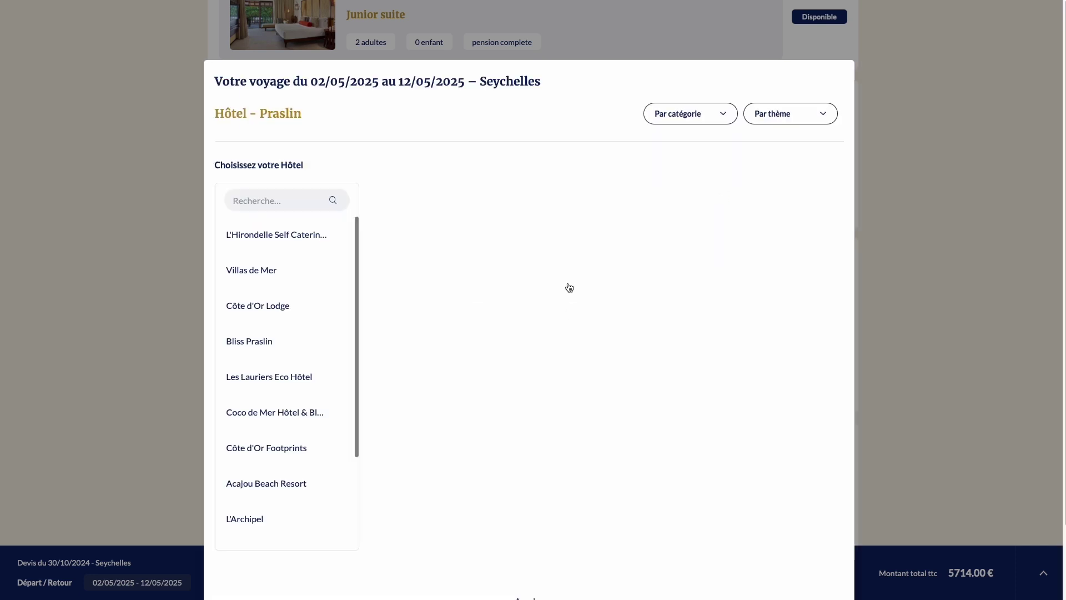
- Find the Constance Lemuria hotel by searching "le" and set its stay to 4 nights
click(307, 203)
text(le)
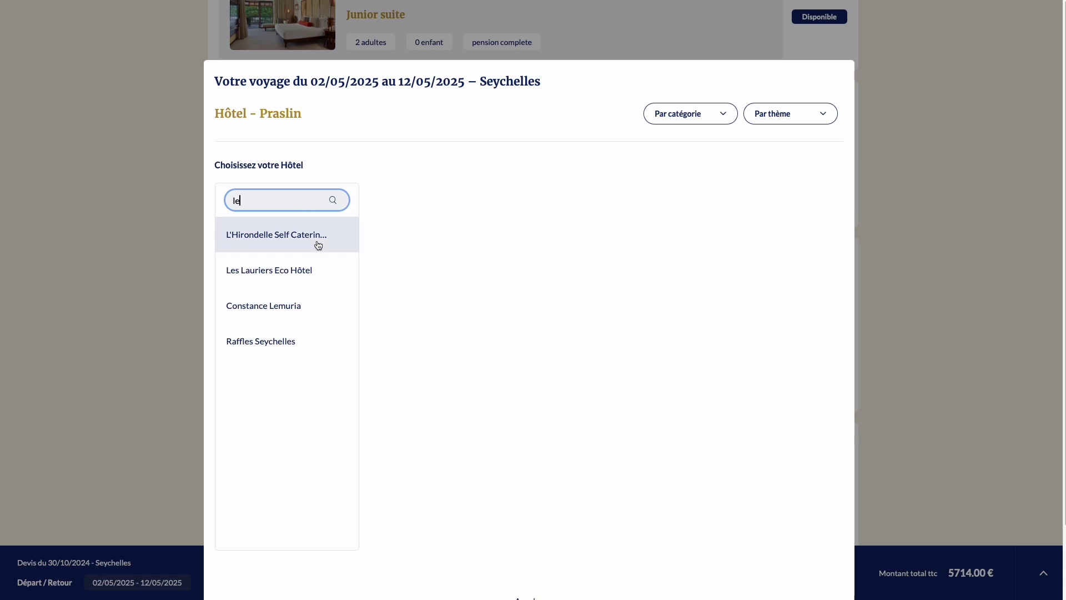
click(291, 303)
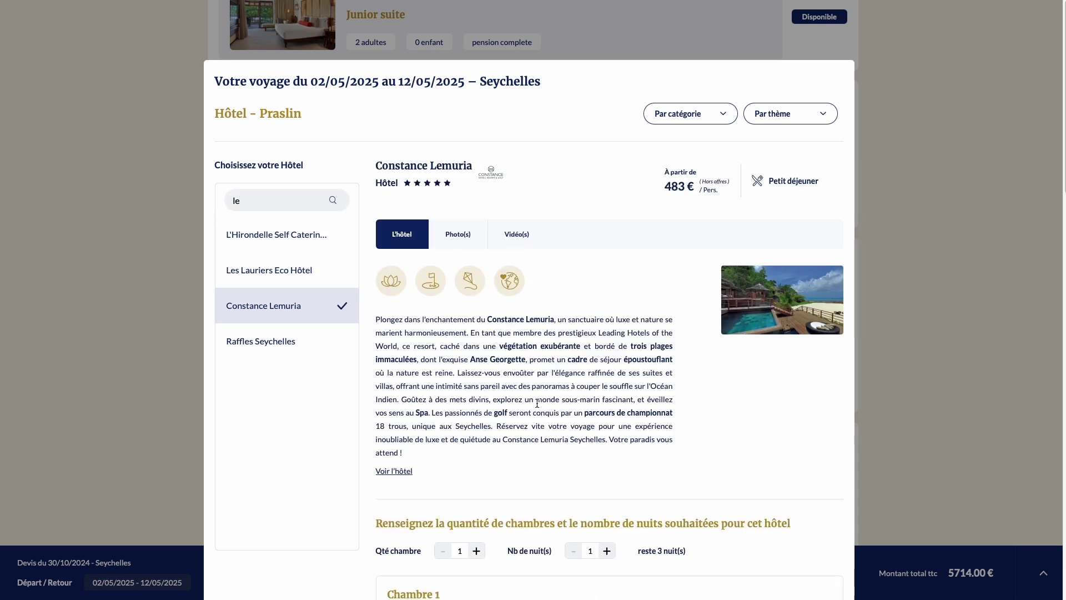
click(607, 552)
click(607, 551)
- Select the Junior suite at Constance Lemuria with the Demi-pension meal plan and validate the hotel
scroll(610, 554, down, 8)
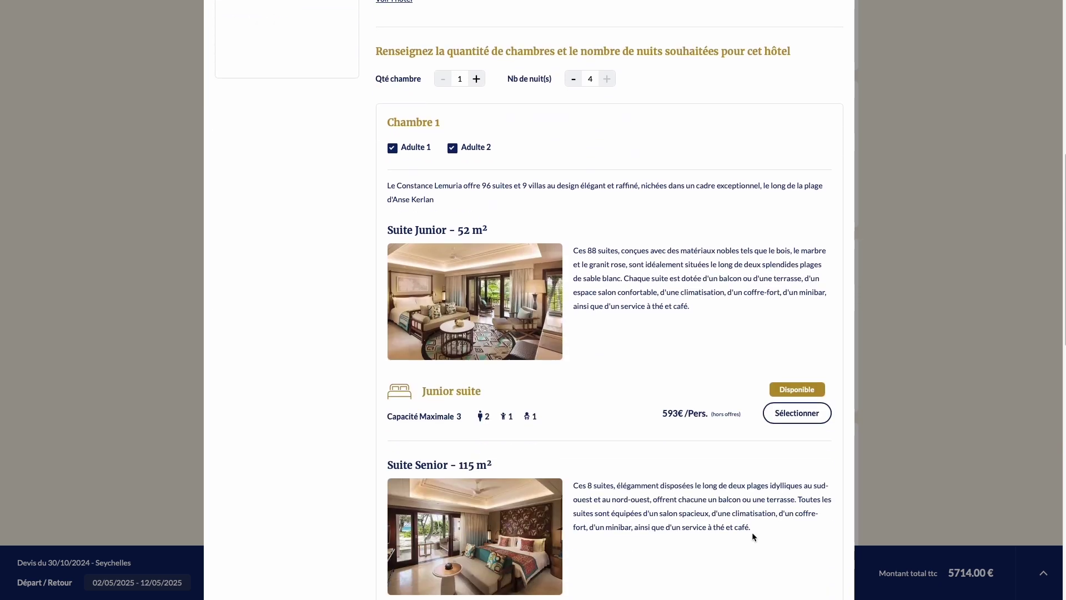
click(795, 414)
click(616, 468)
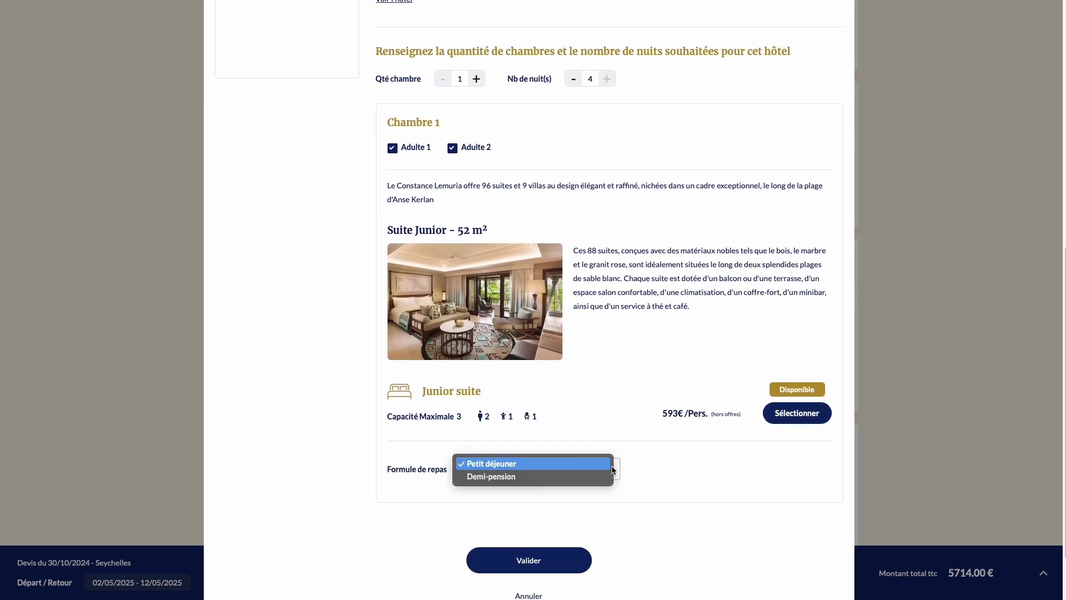
click(610, 476)
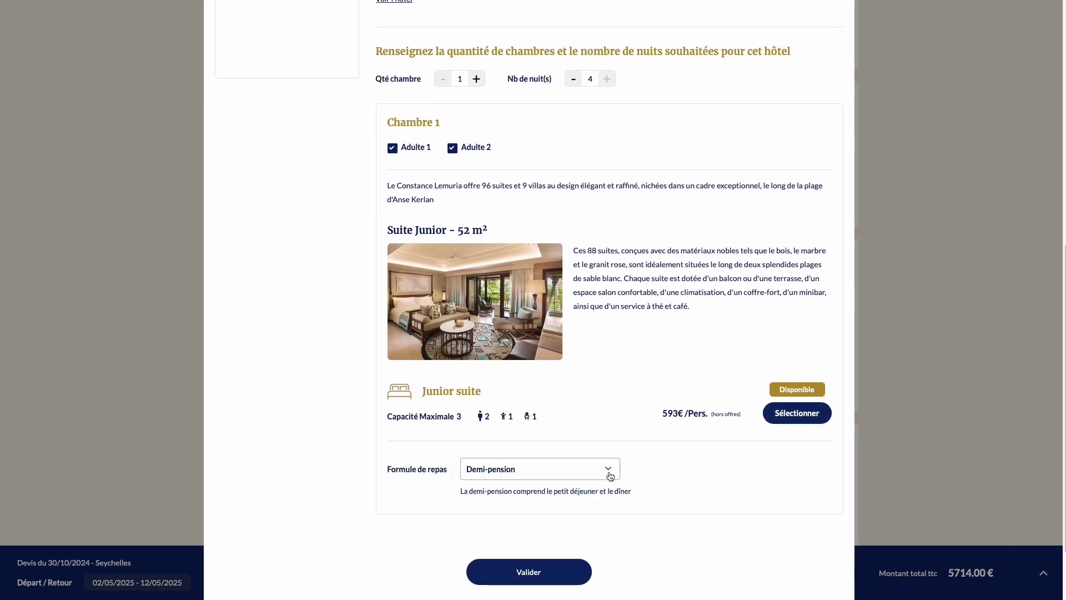
click(552, 577)
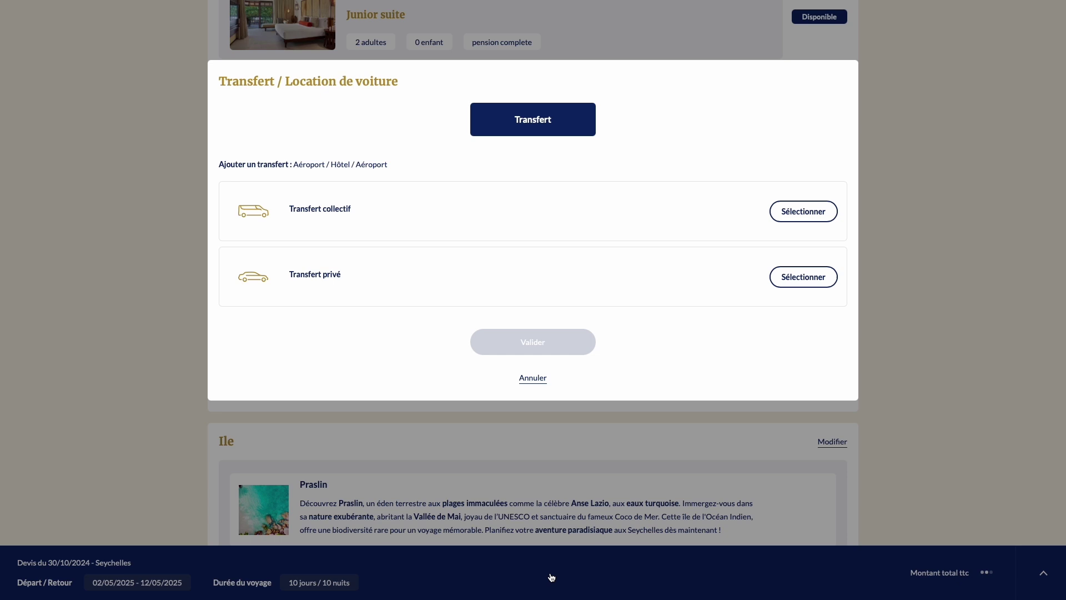
- Add the shared airport and hotel transfer (Transfert collectif) to the trip
click(818, 211)
click(575, 341)
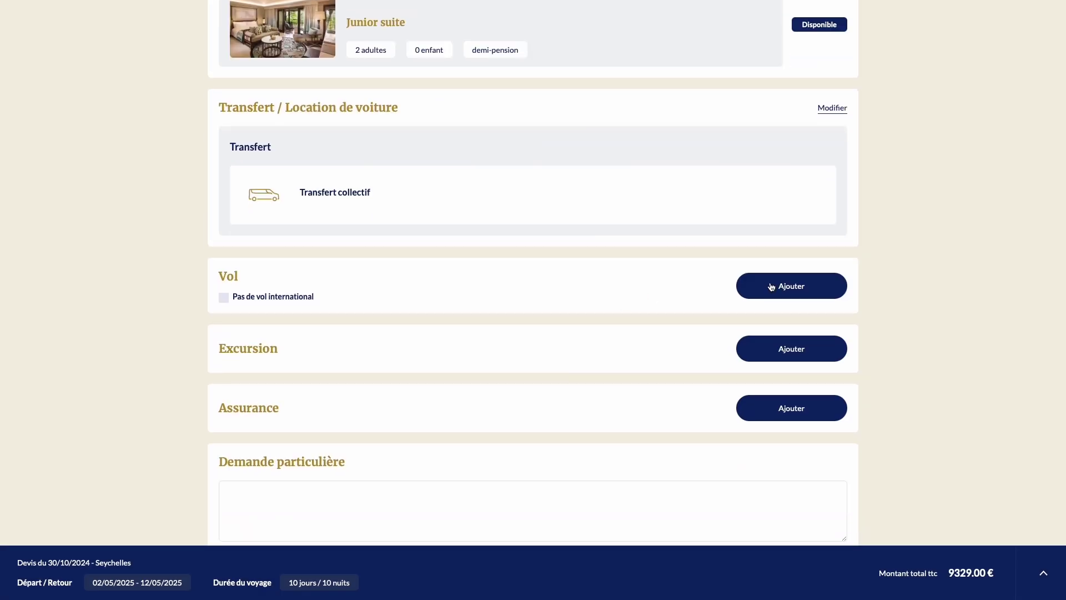
- Add Ethiopian Airlines flights from Paris to the Seychelles on 01/05 in Economique, returning on 12/05 in Affaire
click(772, 286)
click(799, 147)
click(800, 148)
click(584, 176)
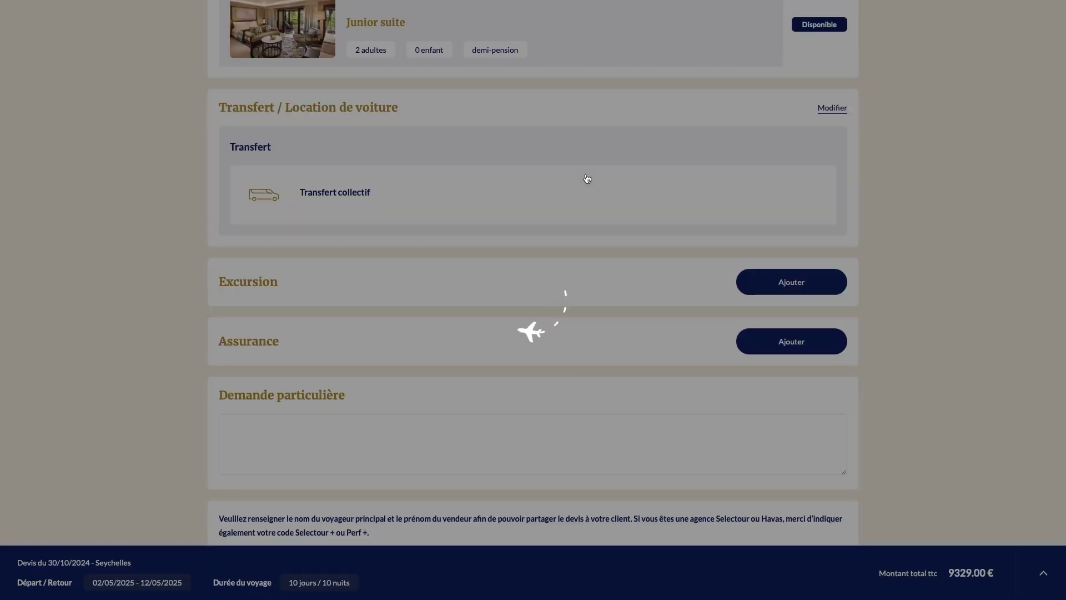
click(808, 294)
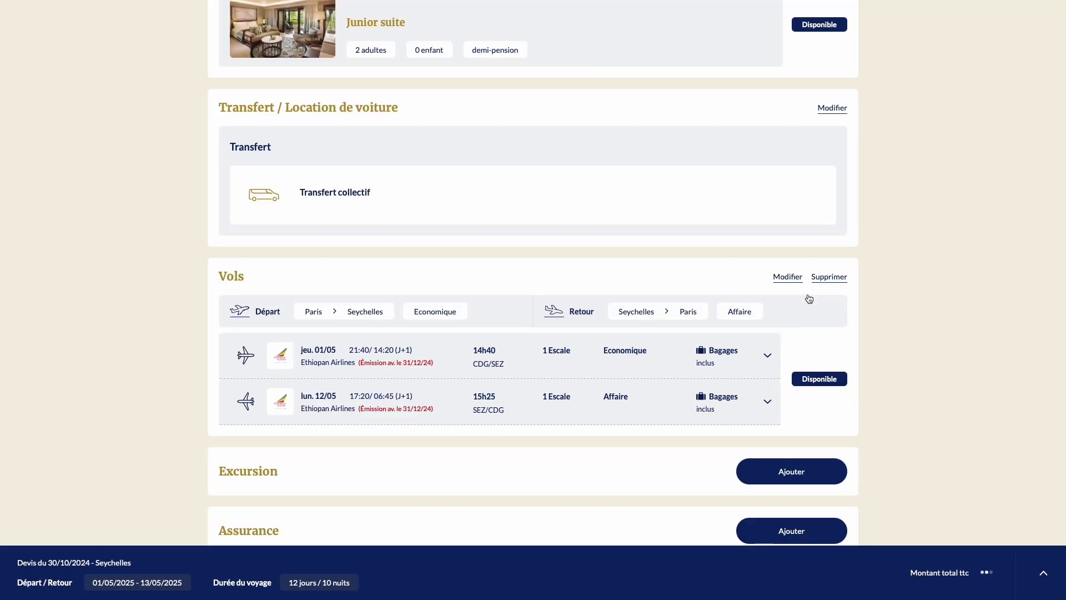
- Check the available days for the Mahé & Sud Sauvage excursion and close the excursions without selecting one
click(792, 473)
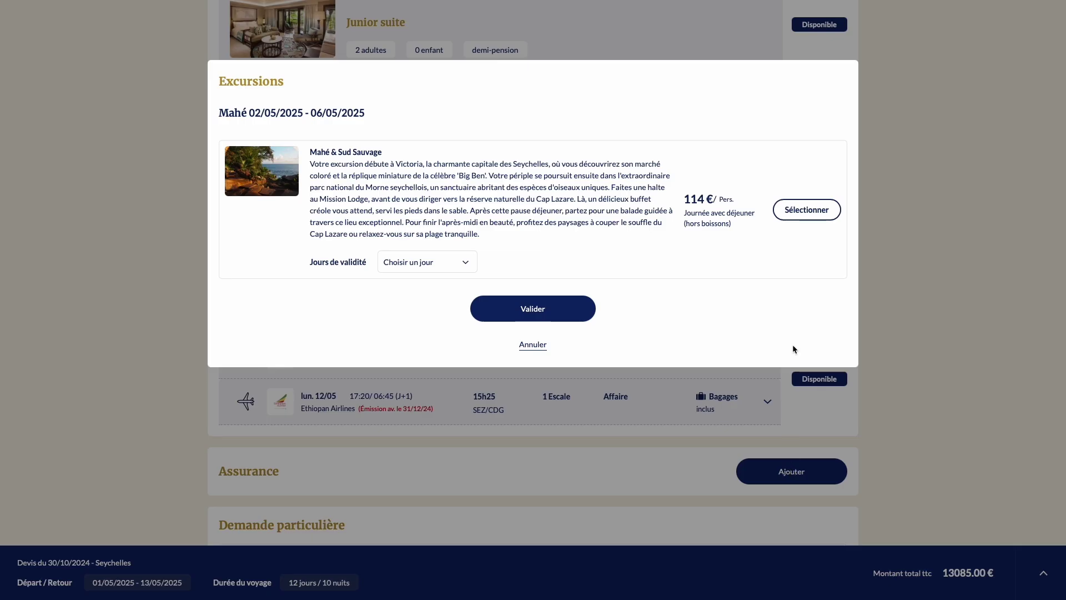
click(471, 266)
click(464, 270)
click(572, 309)
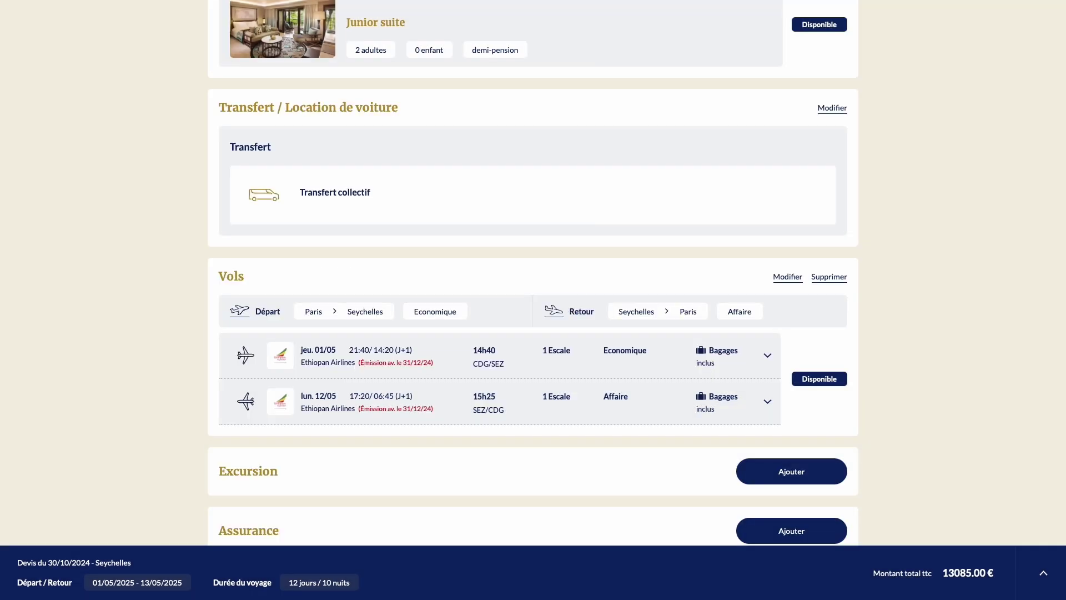
- Decline the travel insurance by choosing Assurance refusée and validate it
scroll(572, 309, down, 6)
click(830, 195)
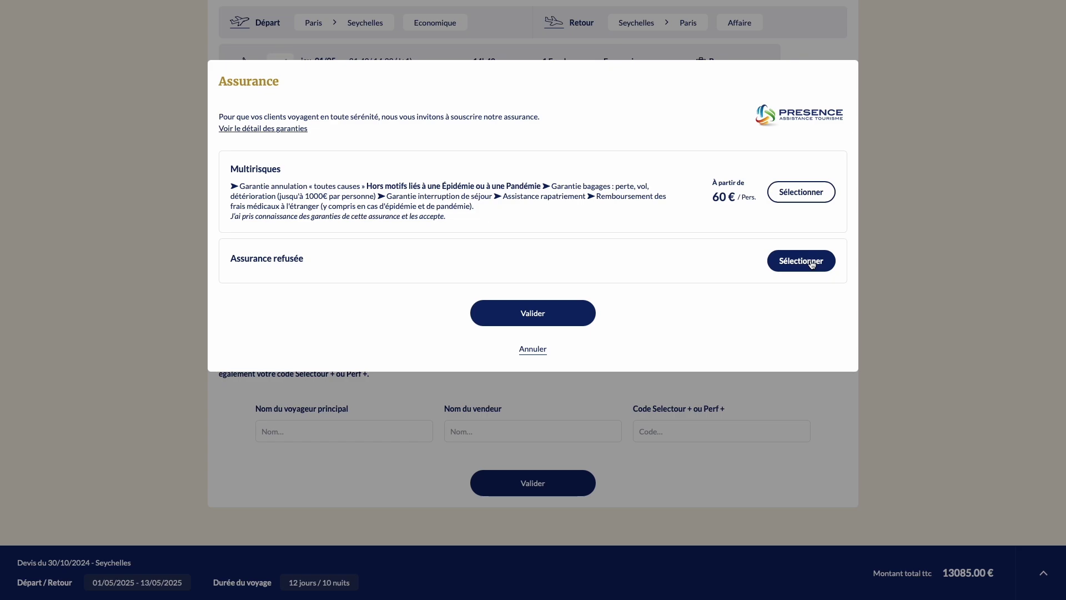
click(574, 319)
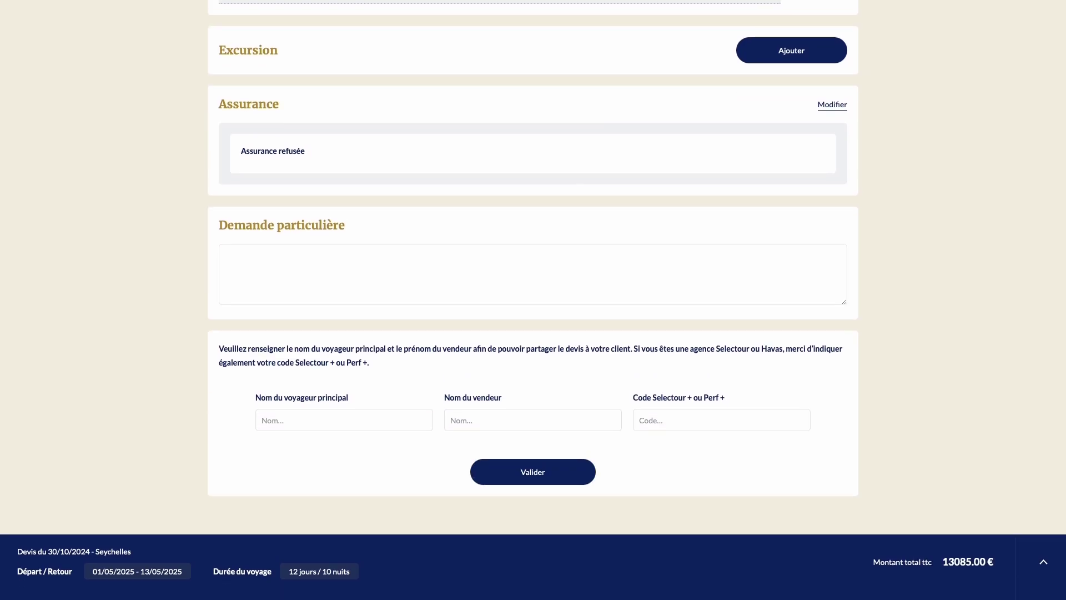
- Enter the main traveller's name and the seller's name, and validate the quote
click(328, 435)
text(Dupont)
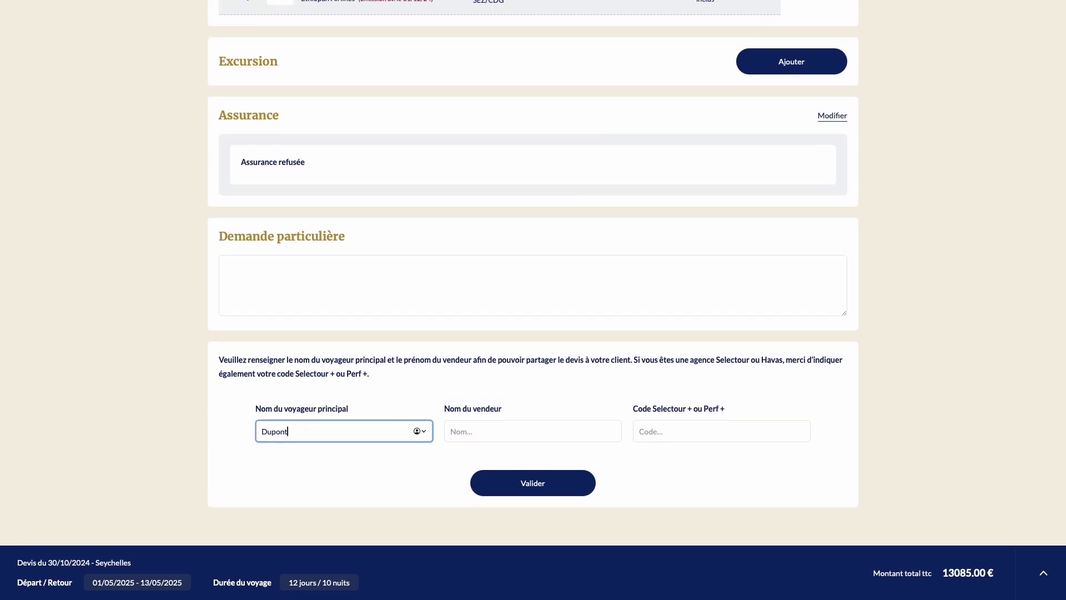
key(Tab)
text(Isa)
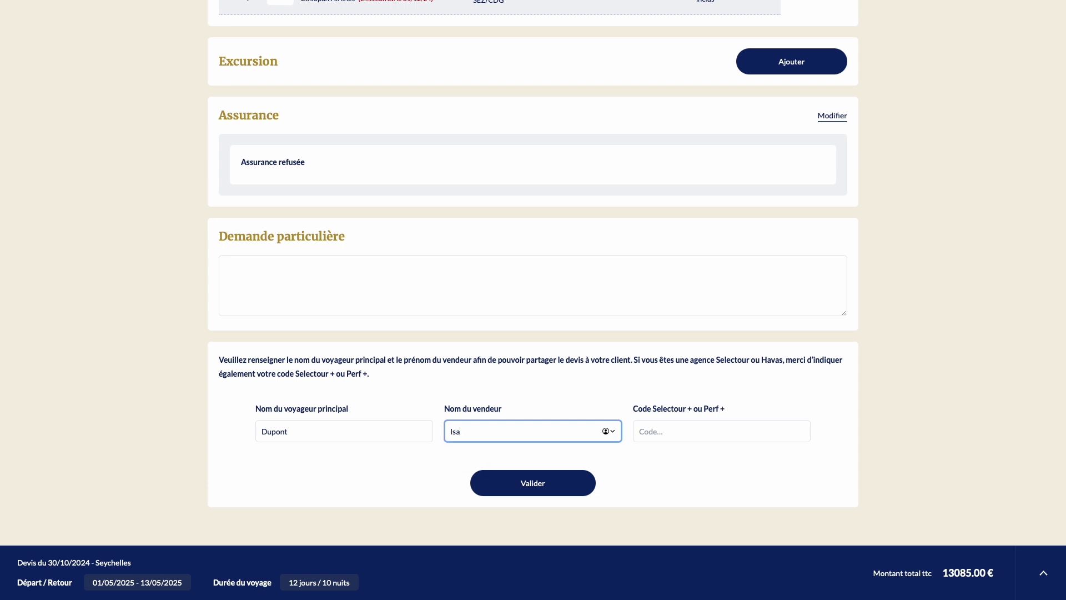
click(571, 491)
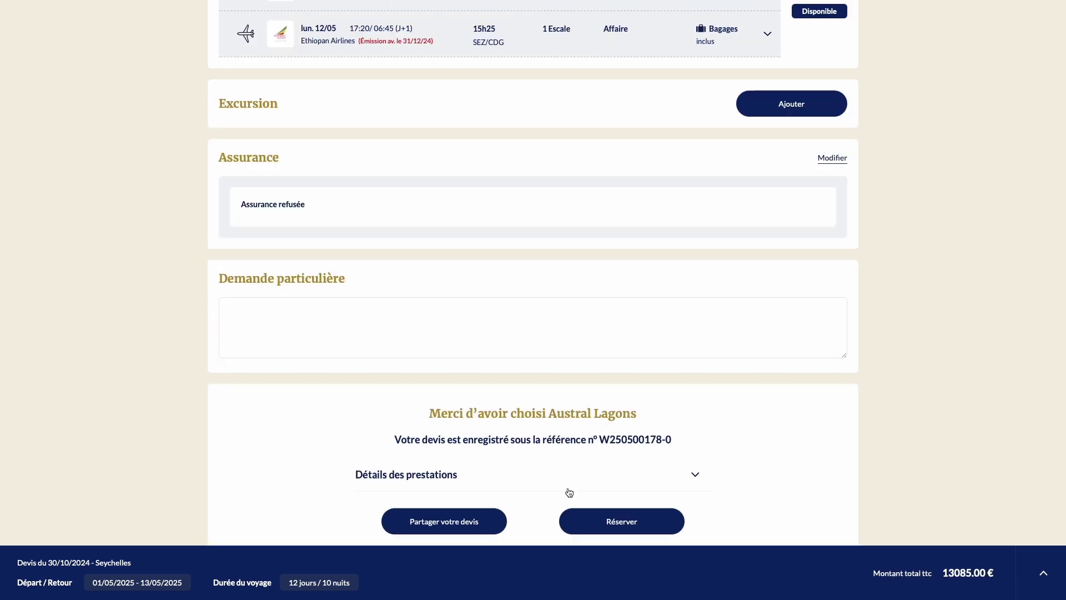
- Open the shareable client quote and review its day-by-day itinerary, from the flights to the hotel stays on each island
click(488, 523)
click(232, 71)
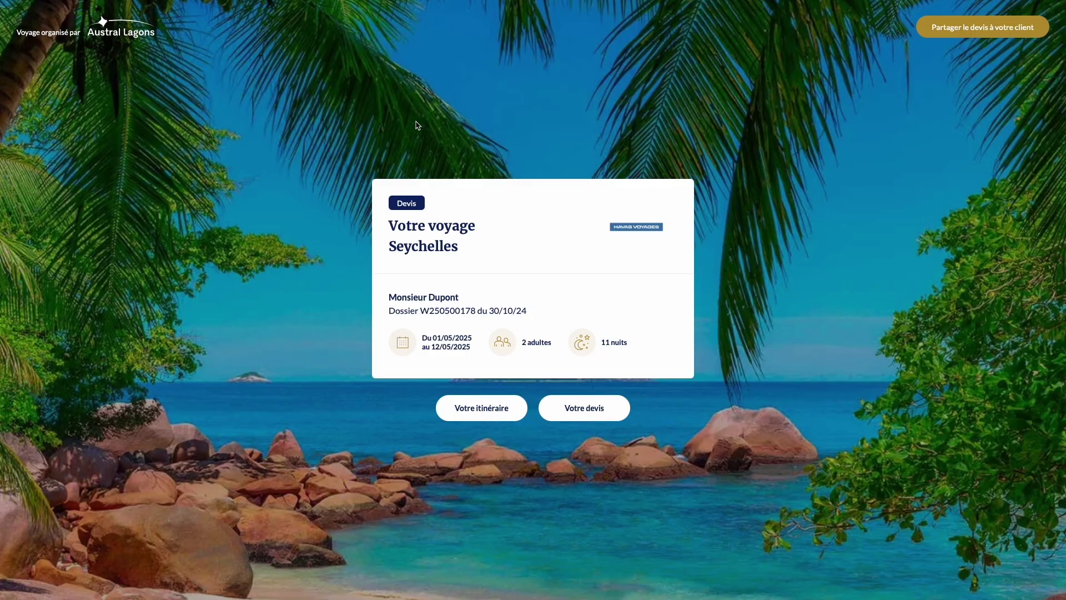
scroll(533, 300, down, 10)
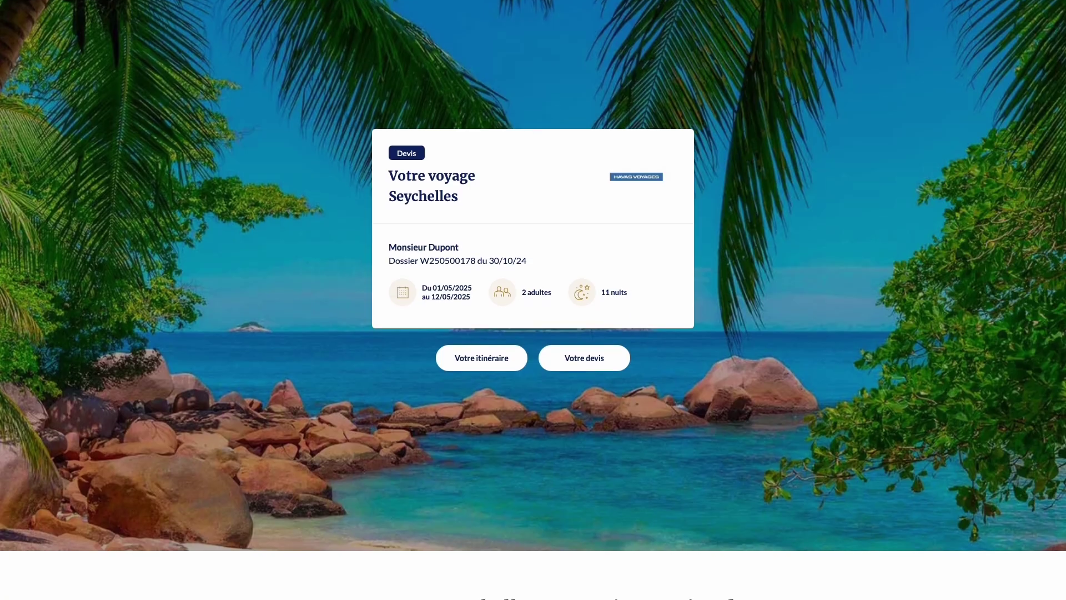
scroll(533, 300, down, 20)
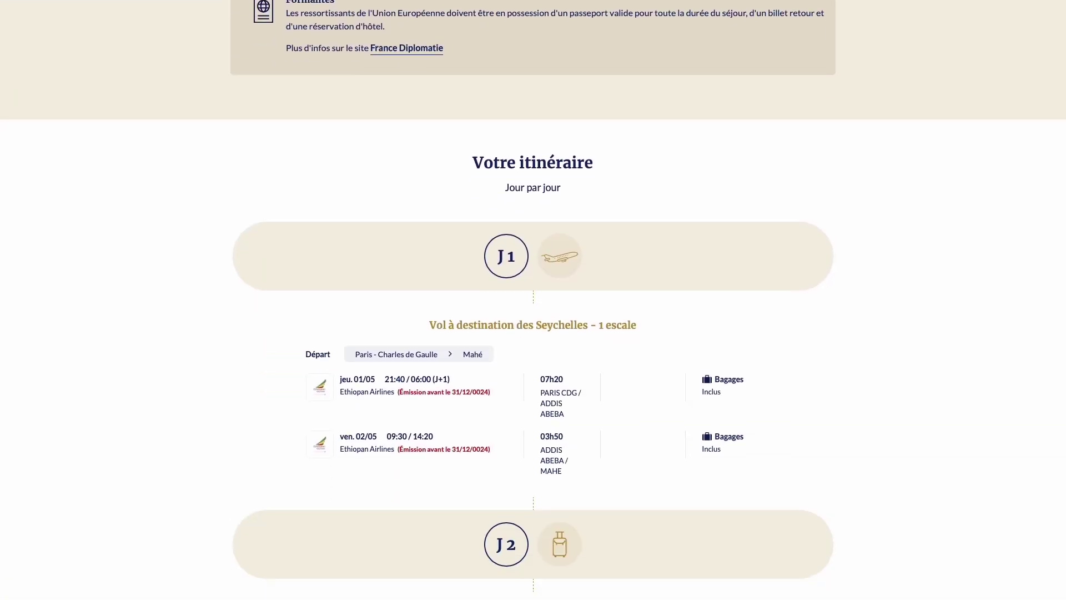
scroll(533, 300, down, 20)
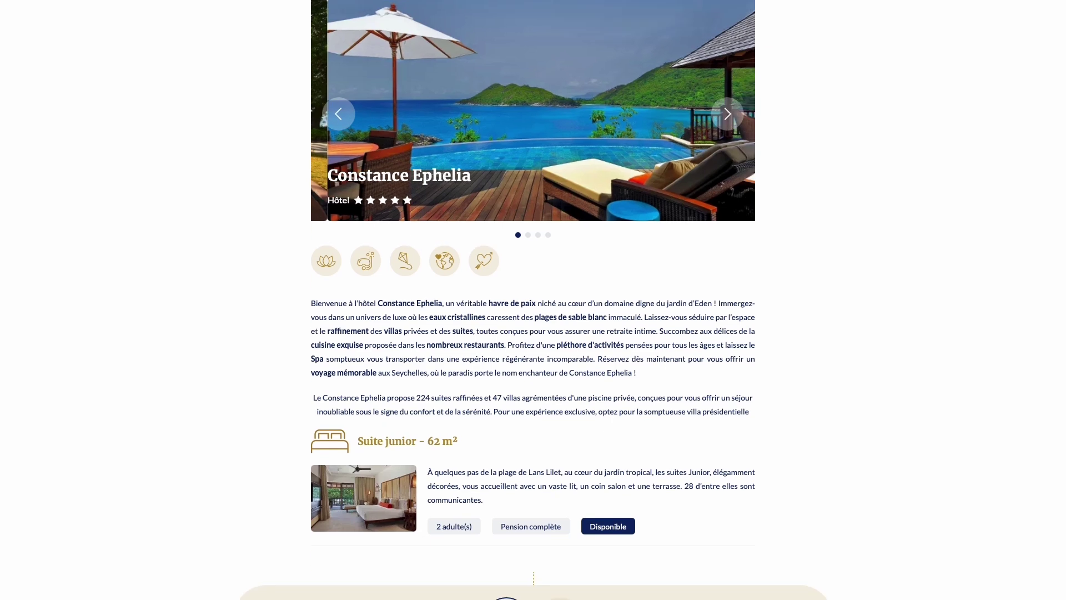
scroll(533, 299, down, 20)
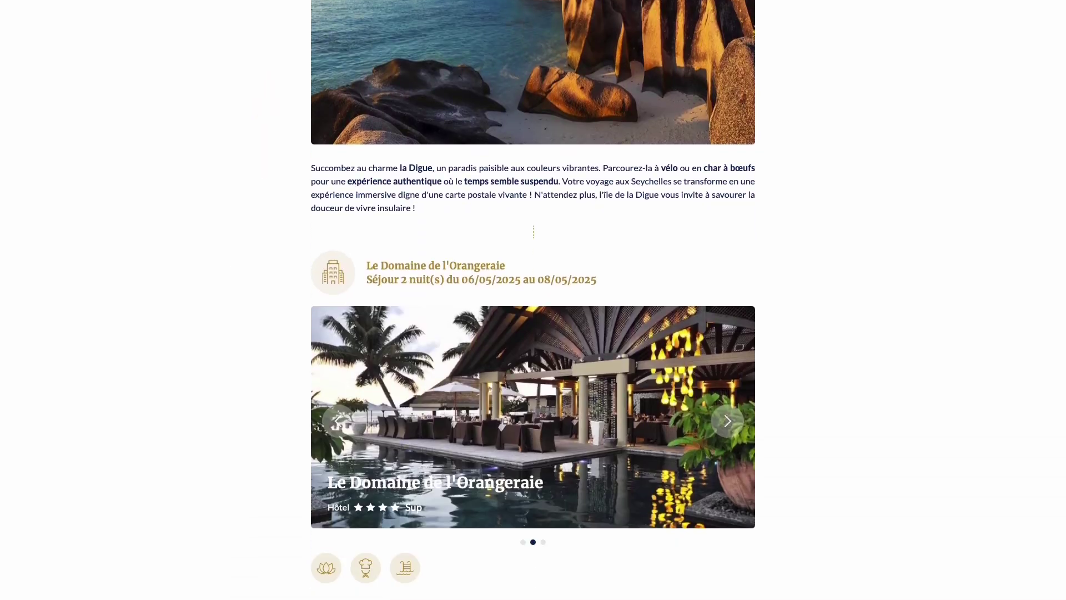
scroll(533, 299, down, 20)
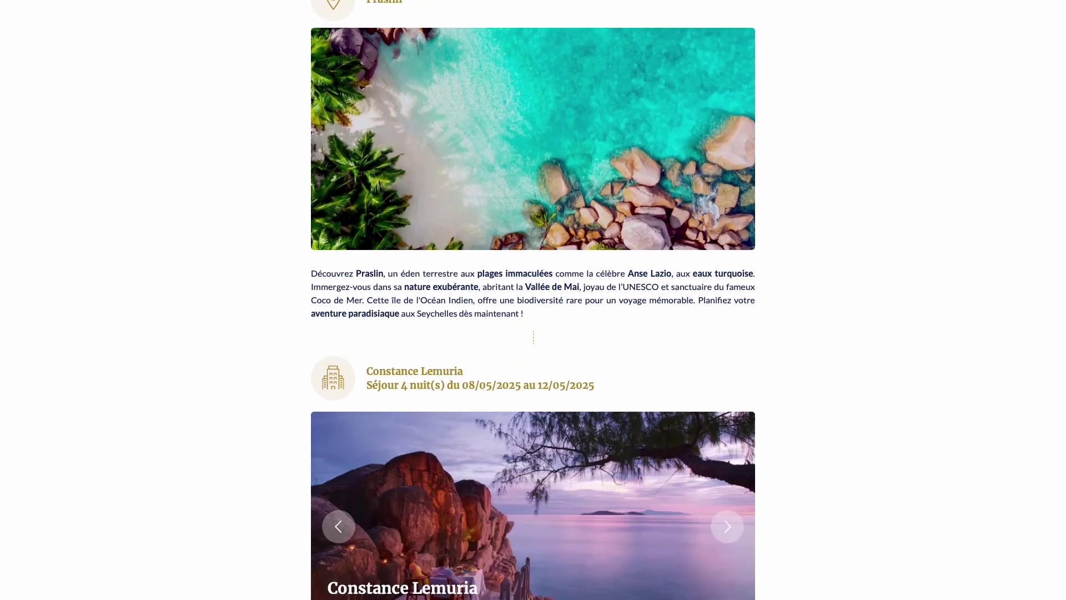
scroll(533, 300, down, 10)
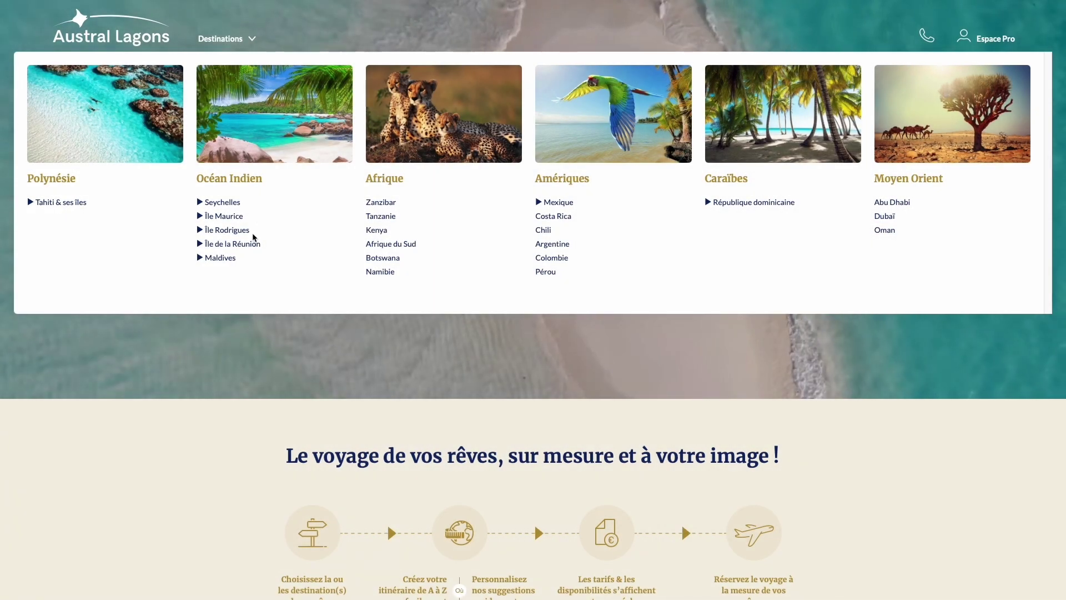
- Browse the île de la Réunion destination page through to the practical information and start a custom trip from it
click(254, 245)
scroll(254, 247, down, 14)
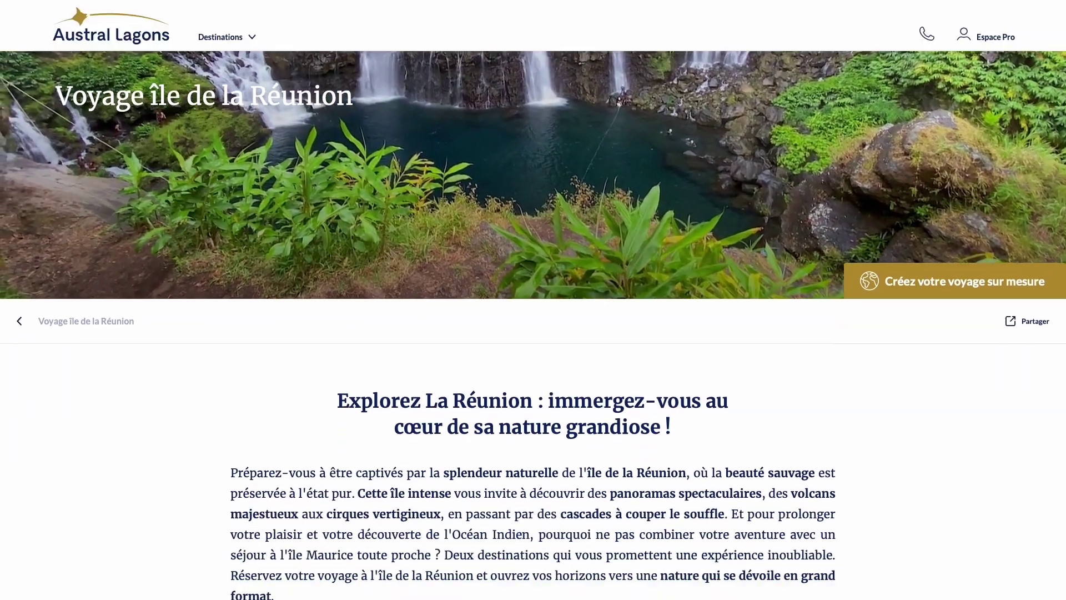
scroll(533, 300, down, 20)
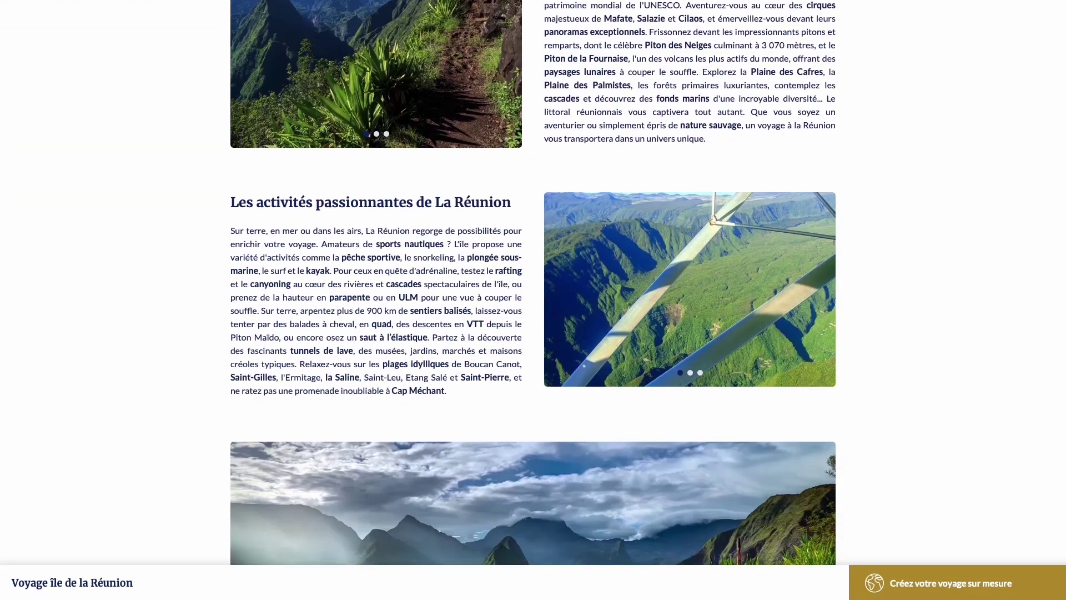
scroll(533, 300, down, 20)
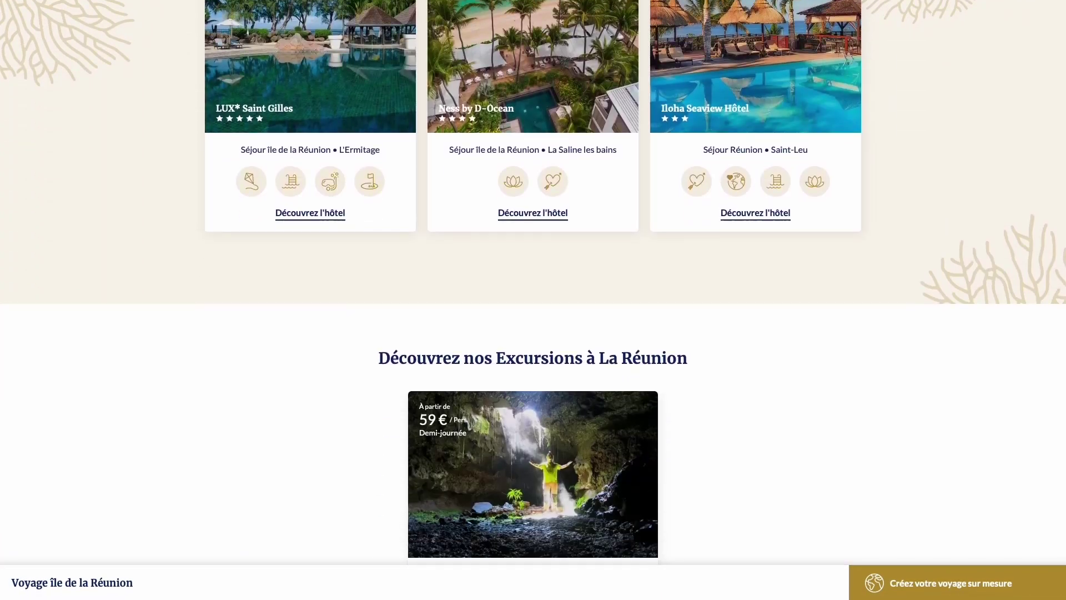
scroll(533, 300, down, 3)
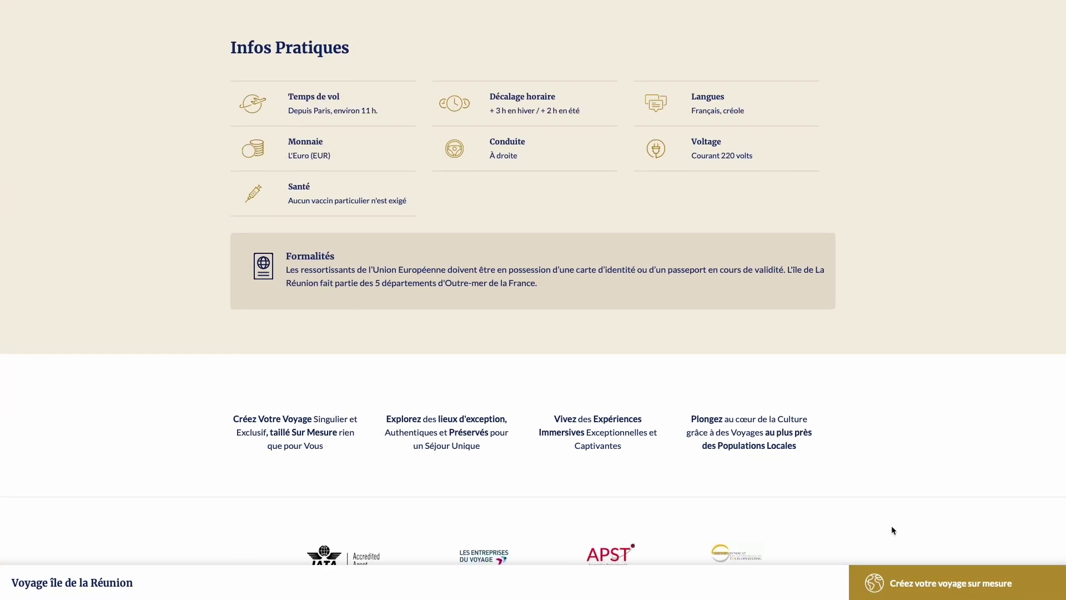
click(982, 584)
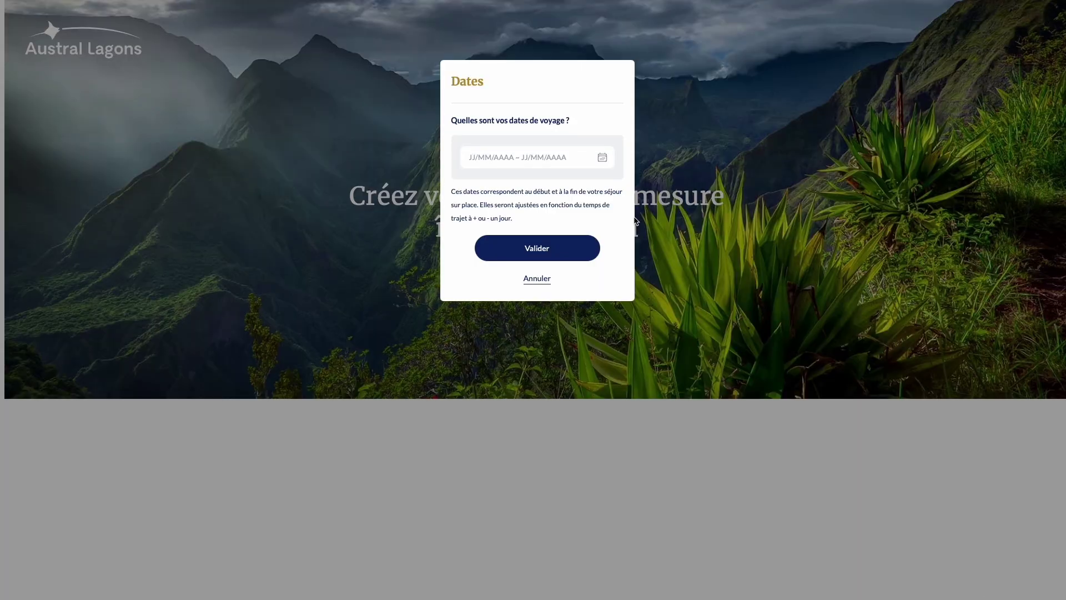
- Set the travel dates to 19/04/2025 – 26/04/2025 and validate them
click(566, 162)
click(694, 194)
click(694, 195)
click(695, 195)
click(694, 195)
click(695, 195)
click(670, 291)
click(671, 314)
click(576, 258)
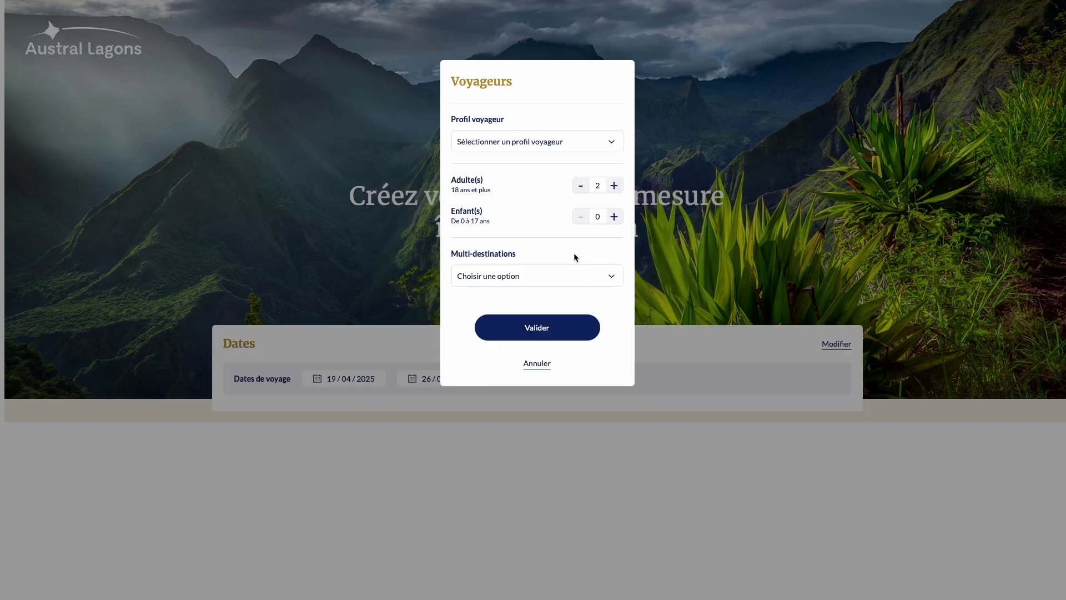
- Keep two adults, choose the île de la Réunion + île Maurice multi-destination option and validate the travellers
click(578, 277)
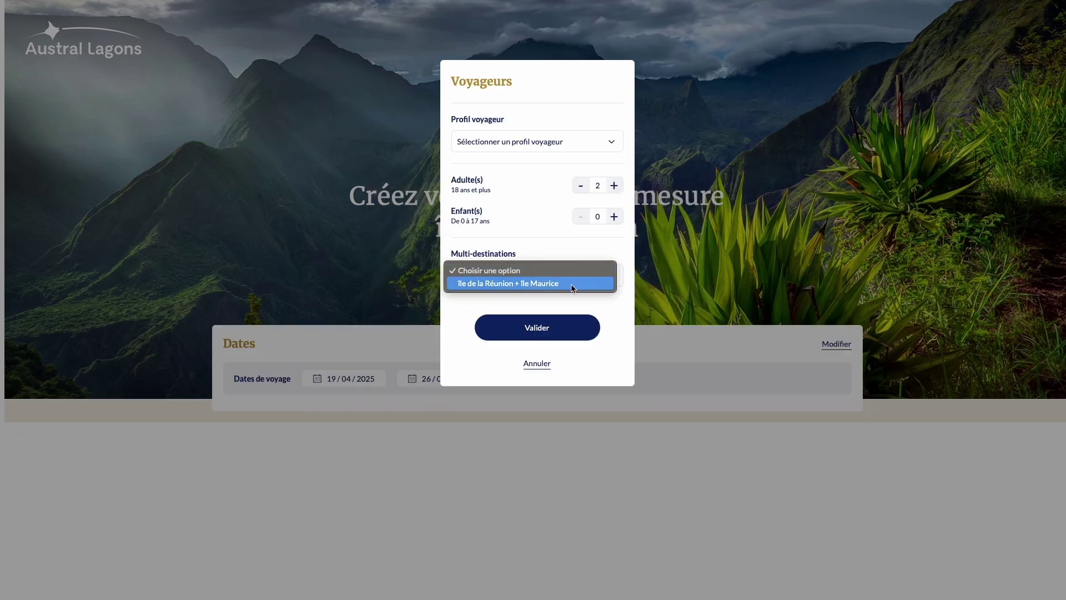
click(572, 284)
click(572, 326)
- Choose the Ermitage Boutik Hotel on île de la Réunion and set its stay to 2 nights
click(814, 552)
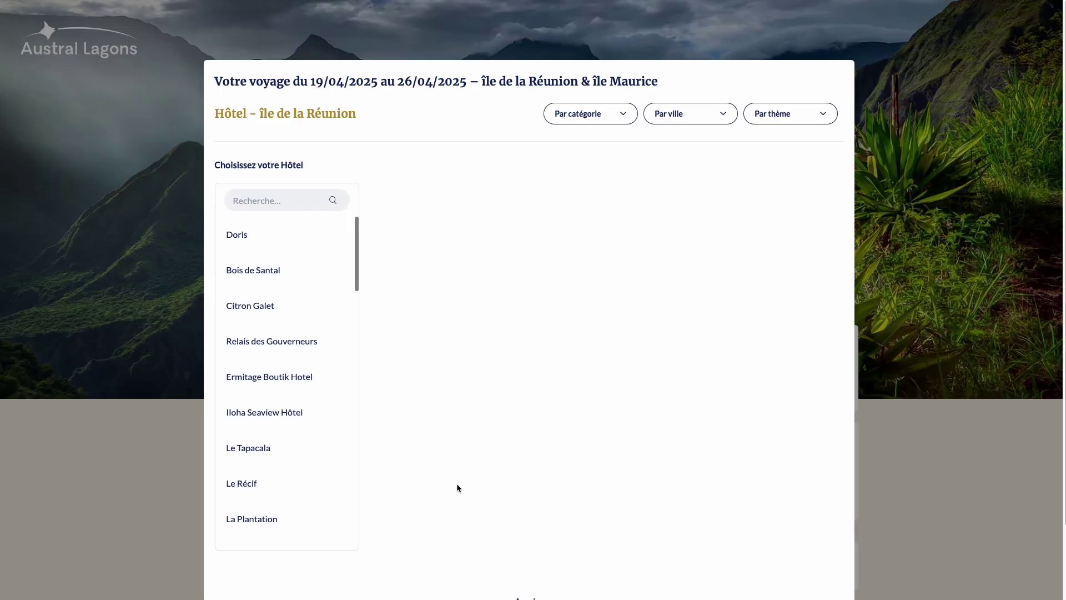
click(311, 386)
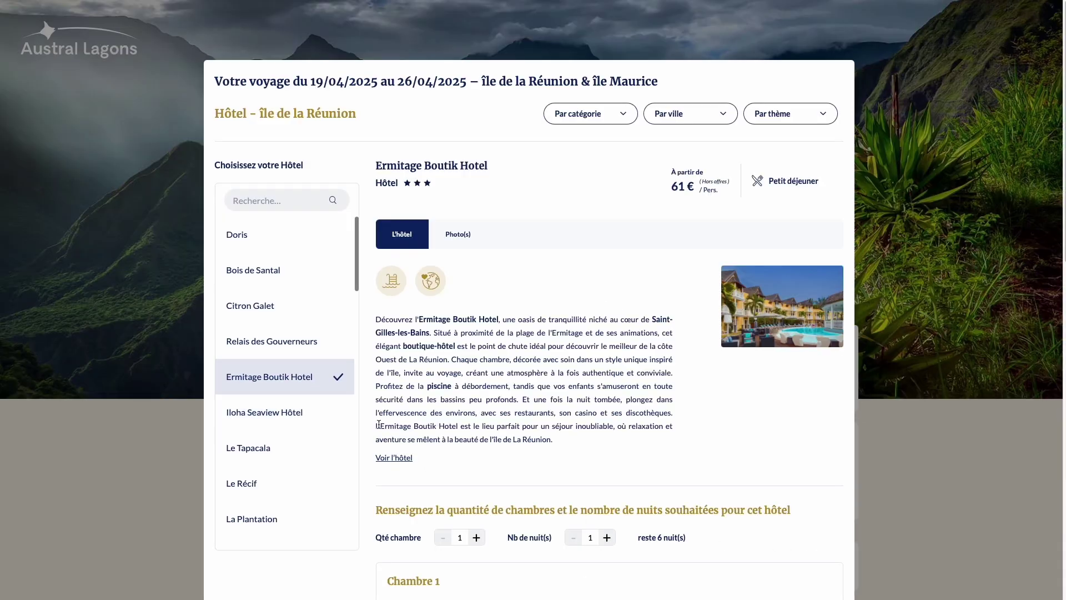
click(605, 538)
- Select the Chambre standard at Ermitage Boutik Hotel with the demi-pension meal plan and validate the hotel
scroll(601, 545, down, 9)
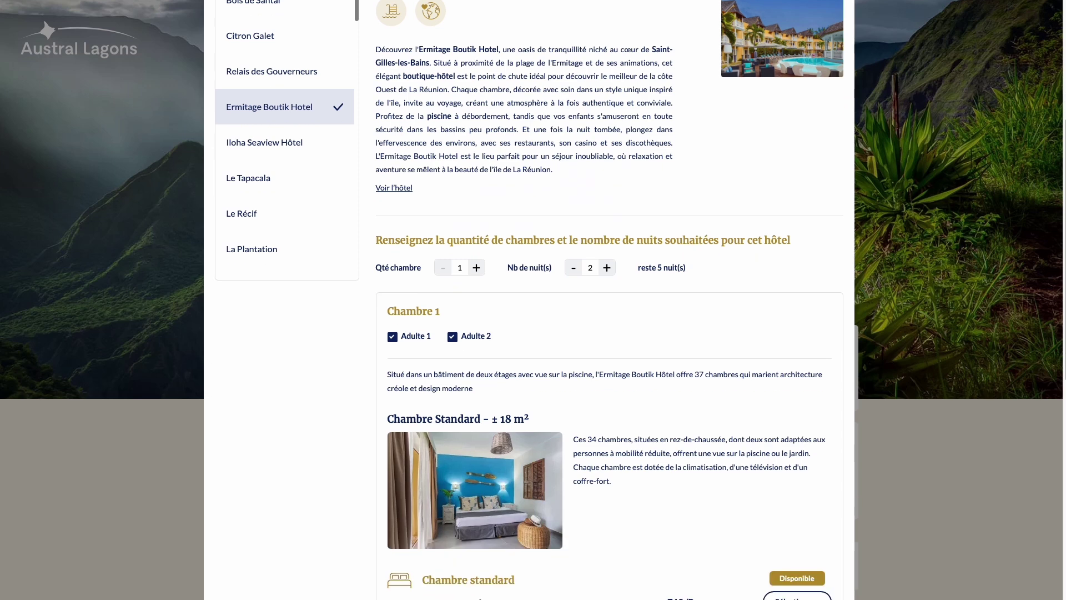
click(795, 380)
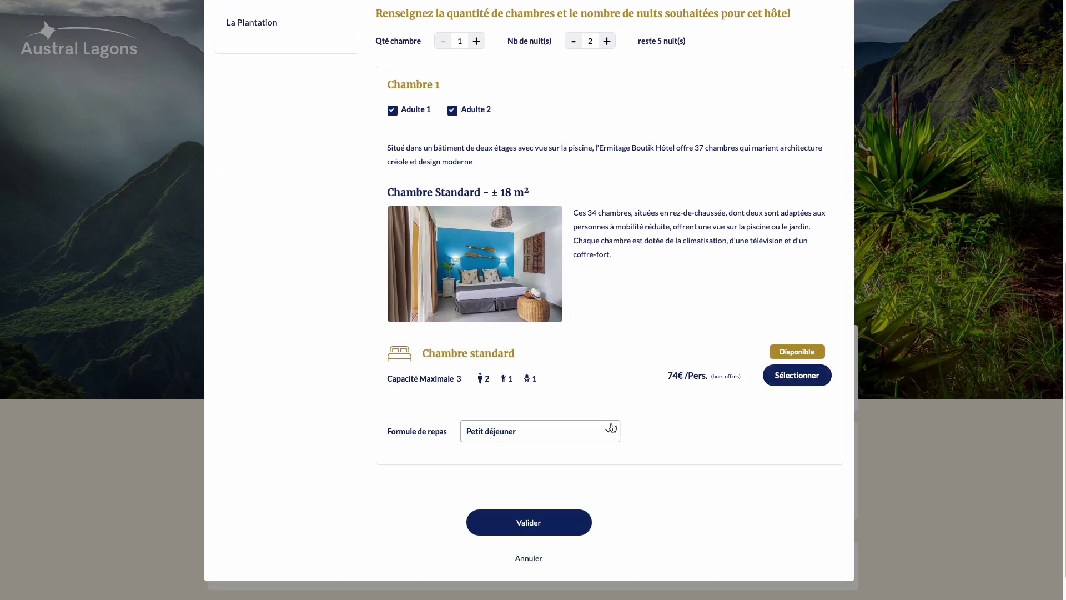
click(611, 427)
click(599, 439)
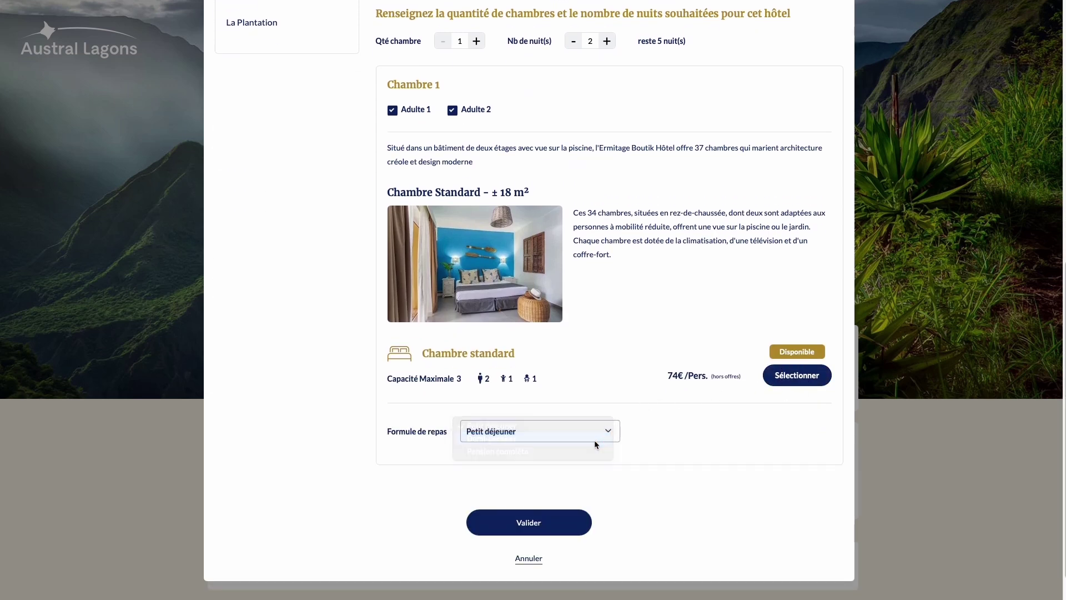
click(579, 533)
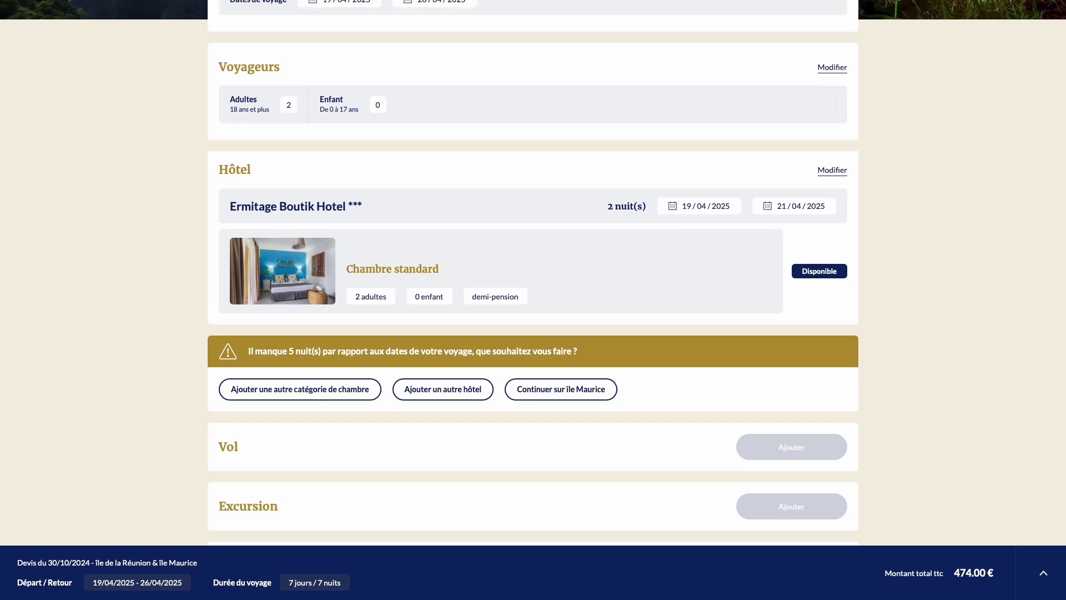
- Add another hotel on île de la Réunion, filtering by Le Sud - Saint-Pierre and choosing Bois de Santal
click(464, 394)
click(709, 114)
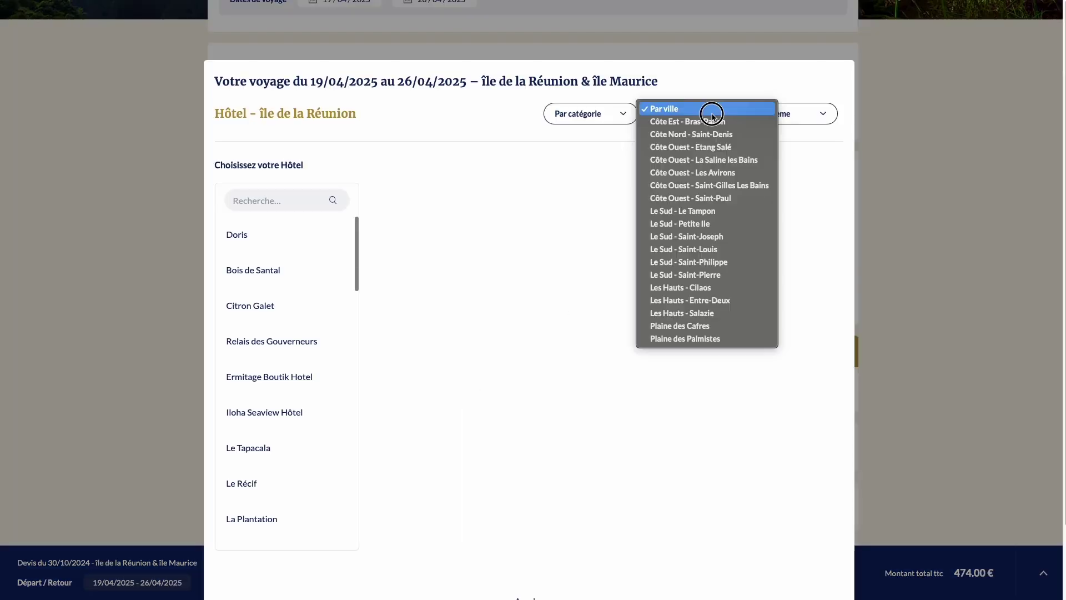
click(698, 275)
click(264, 242)
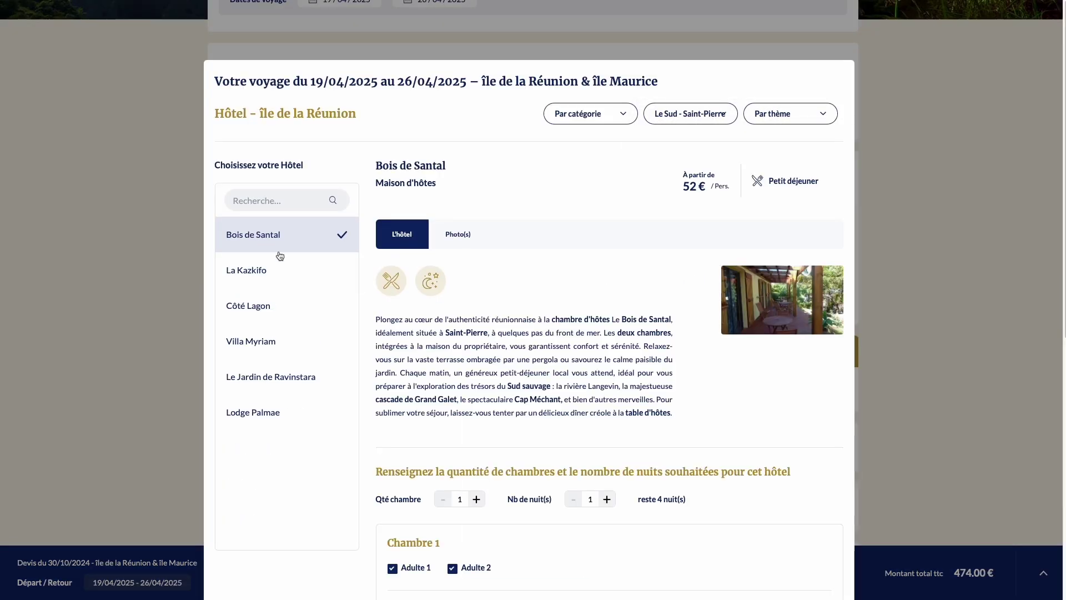
- Set Bois de Santal to 2 nights, select its Chambre with the demi-pension meal plan and validate the hotel
scroll(606, 506, down, 7)
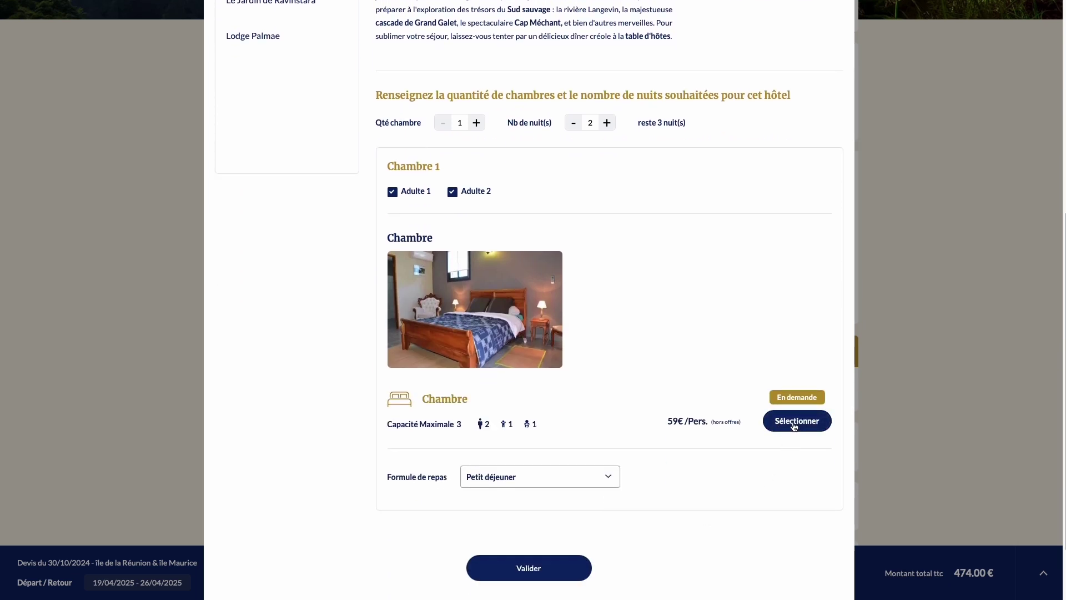
click(606, 485)
click(600, 484)
click(568, 576)
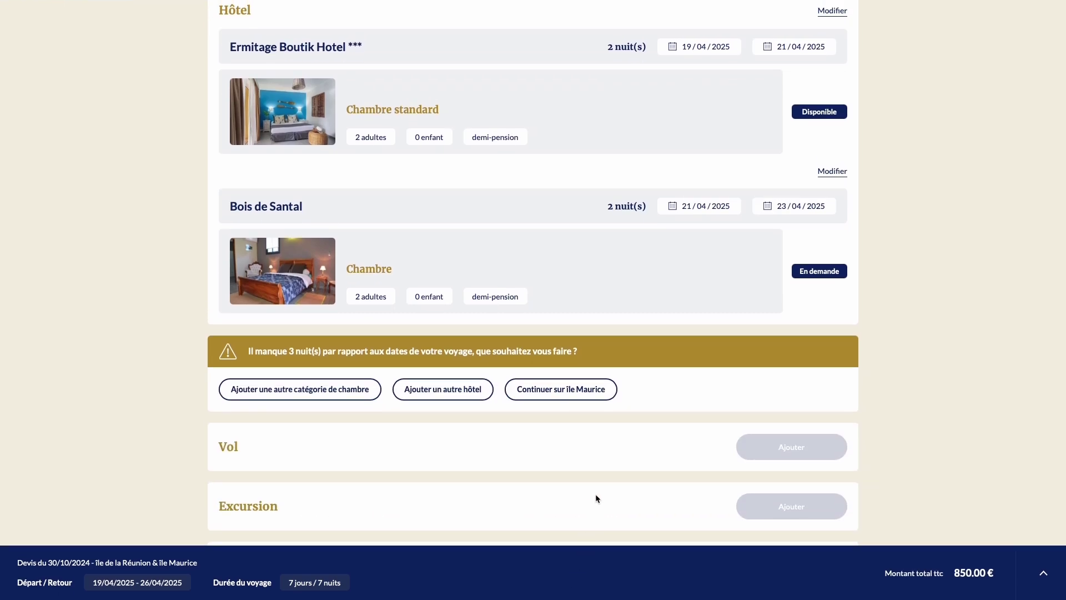
- Continue the trip to île Maurice and add the Moyenne rental car picked up and returned at the airport
click(595, 397)
click(780, 213)
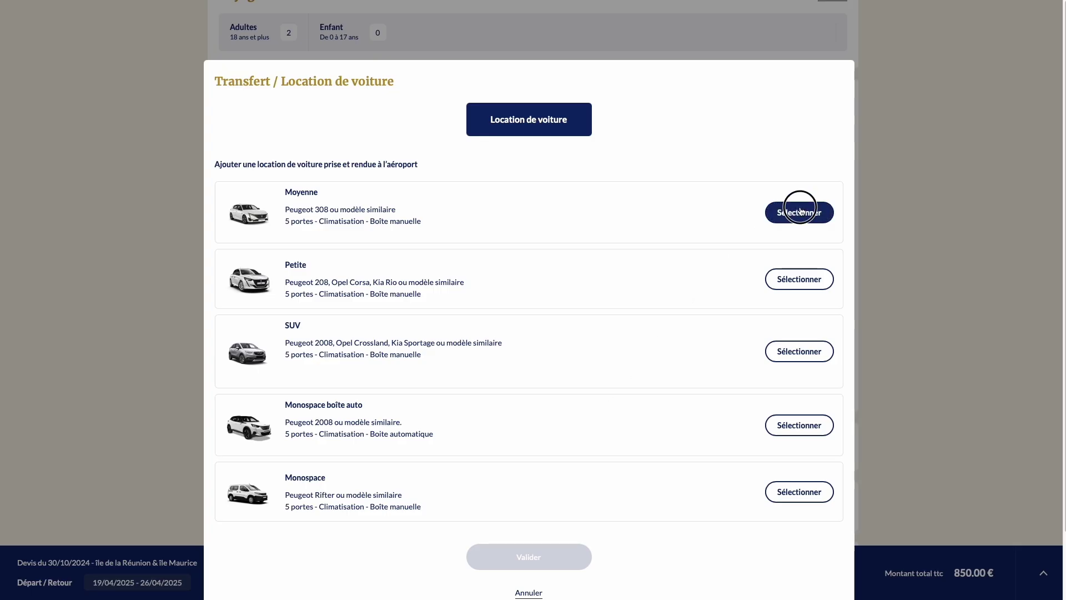
click(572, 557)
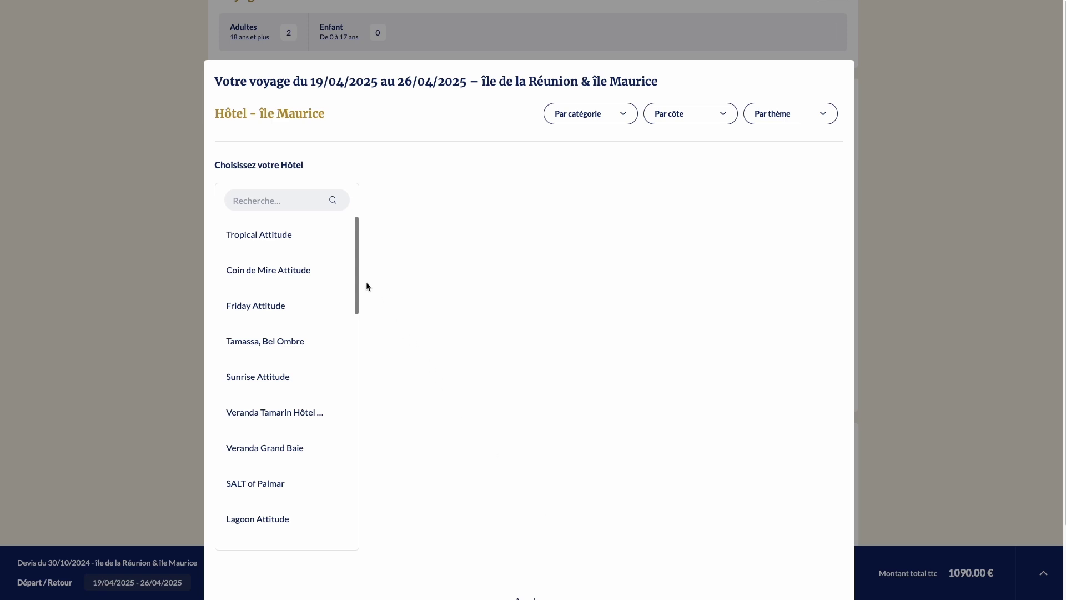
- Search the île Maurice hotels for "lux", choose LUX* Grand Gaube and set the stay to 3 nights
click(305, 203)
text(lux)
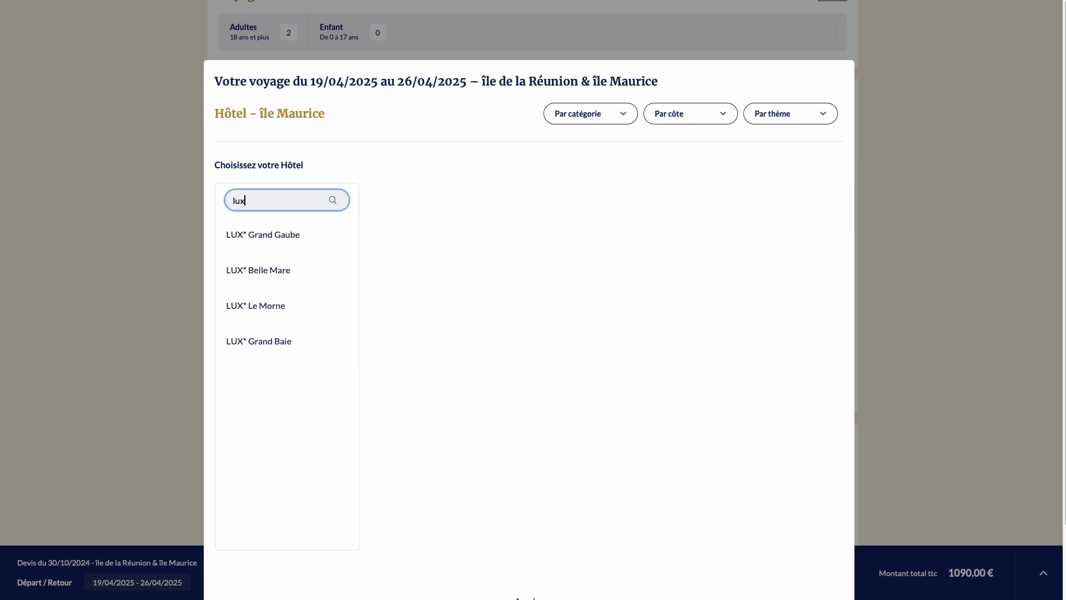
click(302, 234)
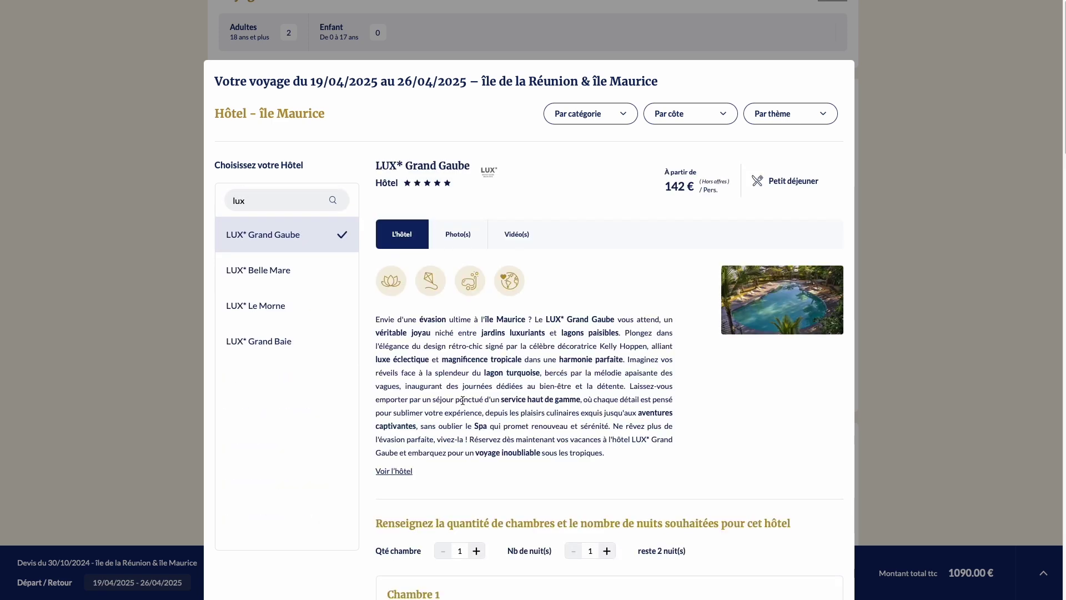
click(607, 550)
- Select the Chambre superieure at LUX* Grand Gaube with the demi-pension meal plan and validate the hotel
scroll(607, 551, down, 6)
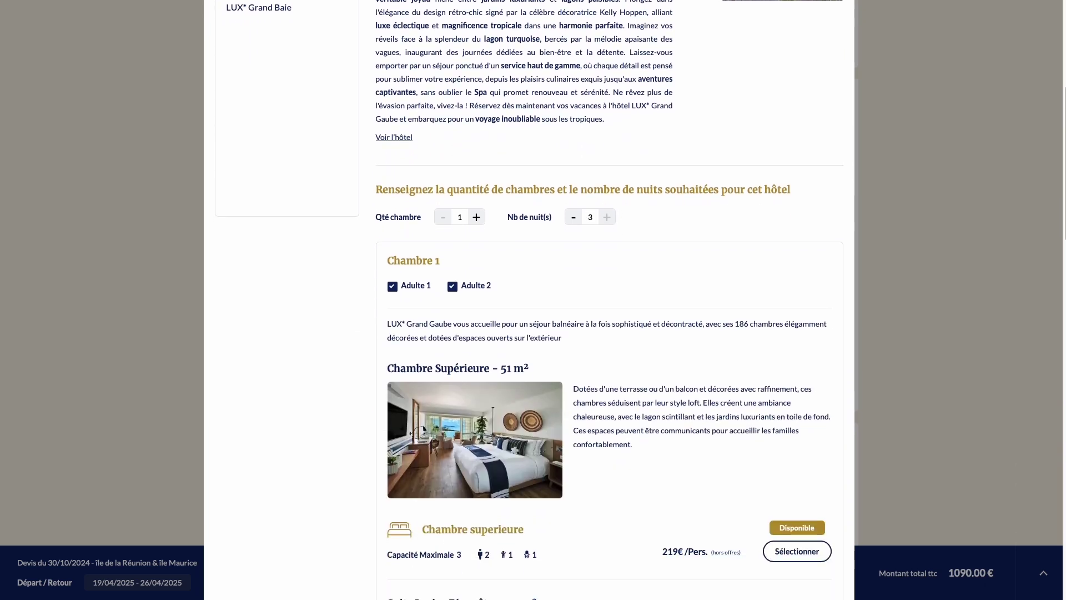
scroll(595, 411, down, 4)
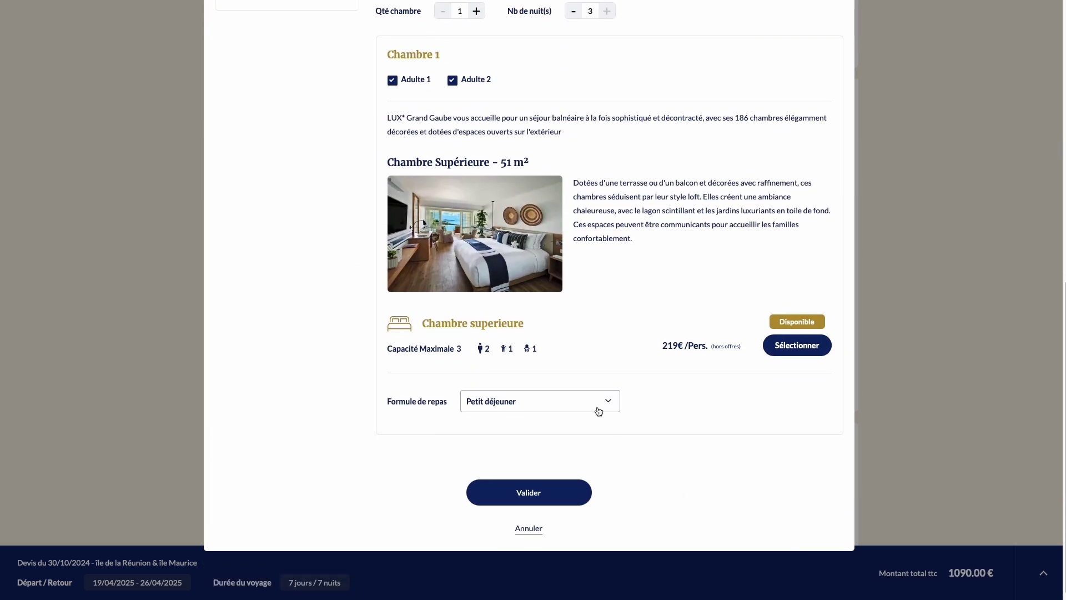
click(595, 411)
click(595, 413)
click(575, 502)
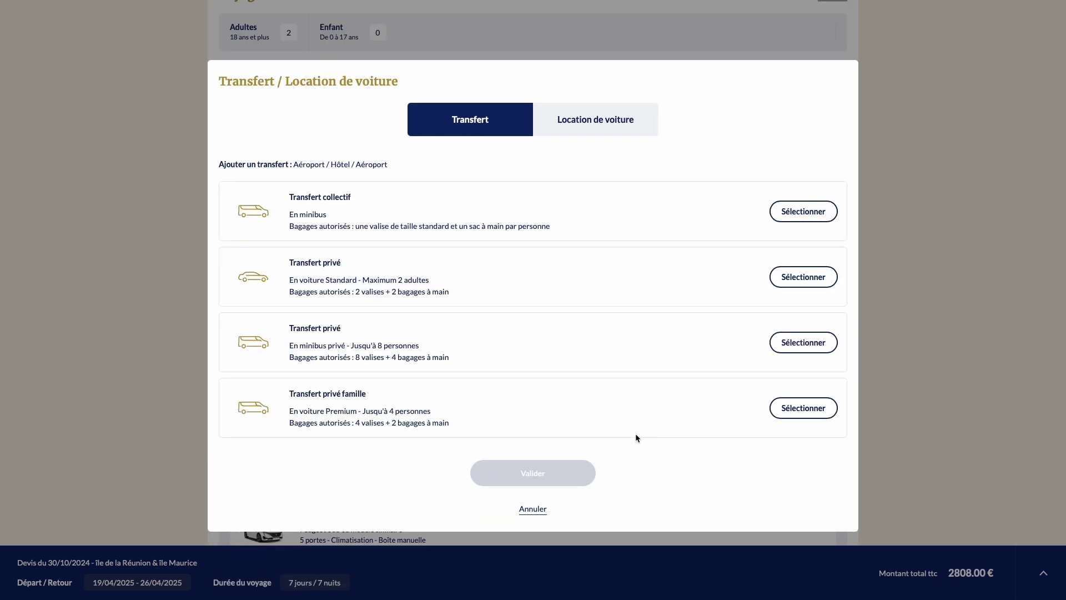
- Add the Transfert privé in a standard car for a maximum of 2 adults and validate it
click(795, 284)
click(587, 476)
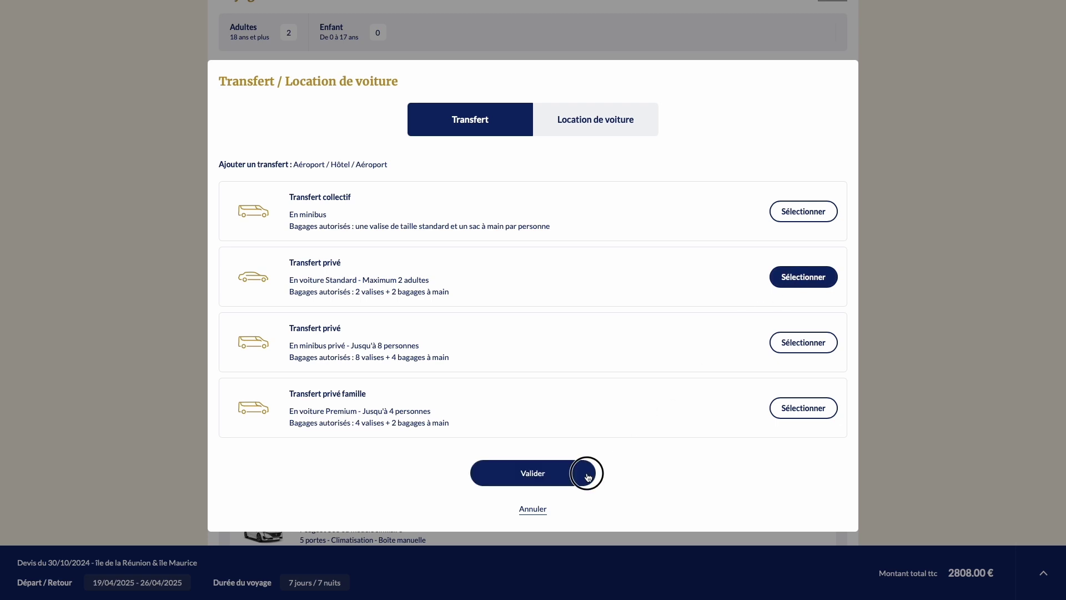
- Open the flight search for the île de la Réunion and île Maurice trip
scroll(604, 465, down, 7)
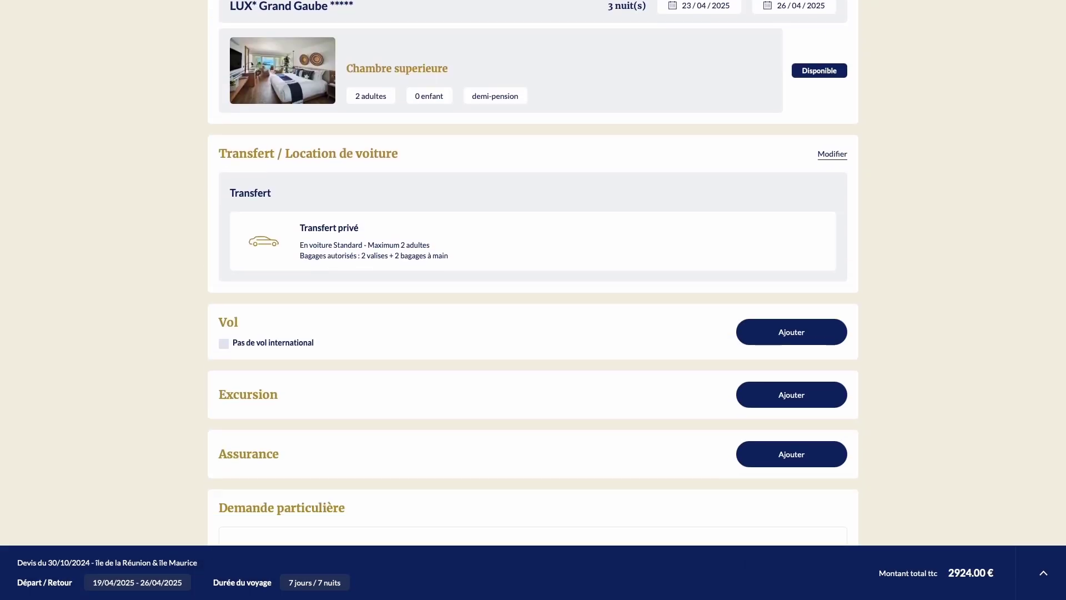
click(799, 237)
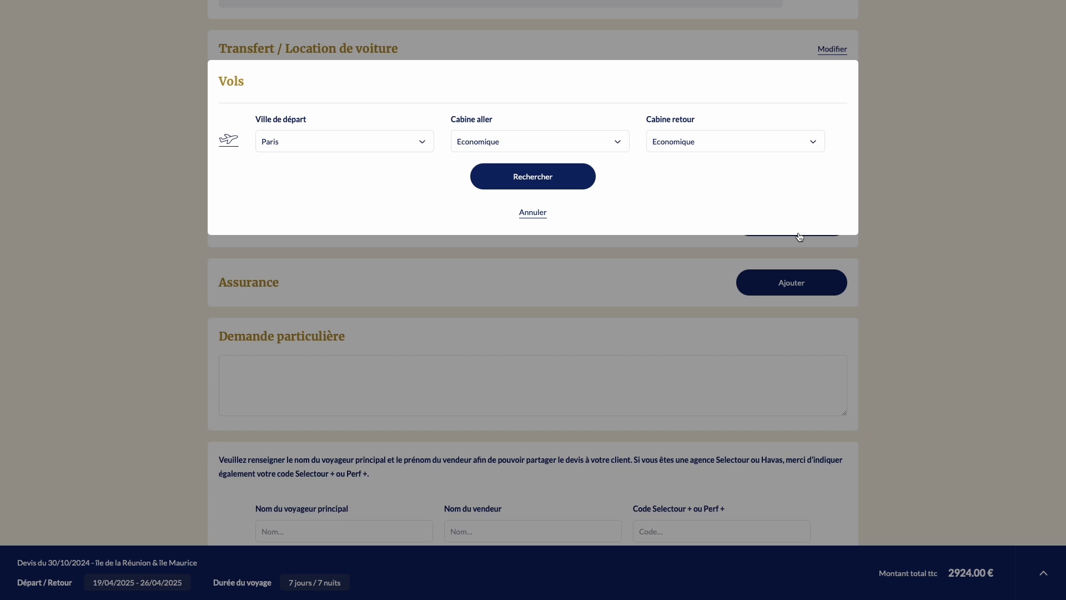